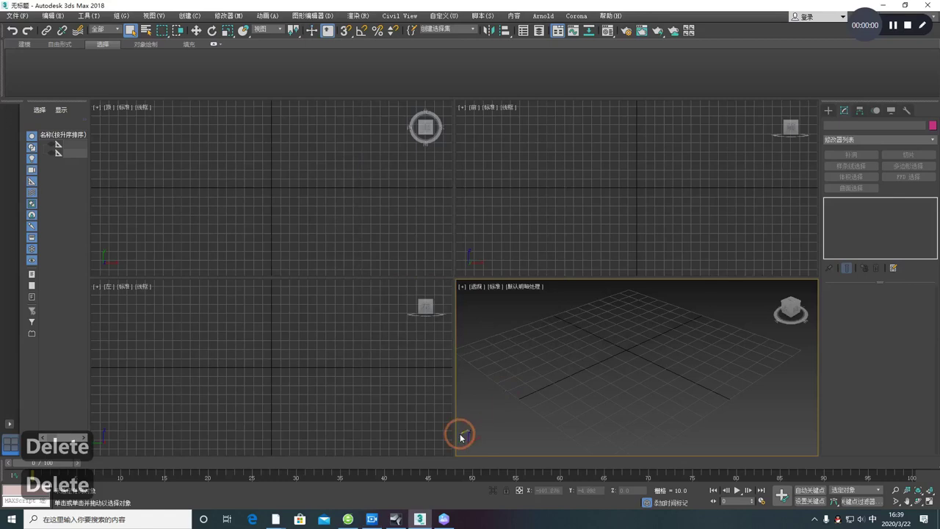
Open the graphene reference image from the 01-平面石墨烯 folder, examine its ball-and-stick structure, and return to 3ds Max
left_click(276, 518)
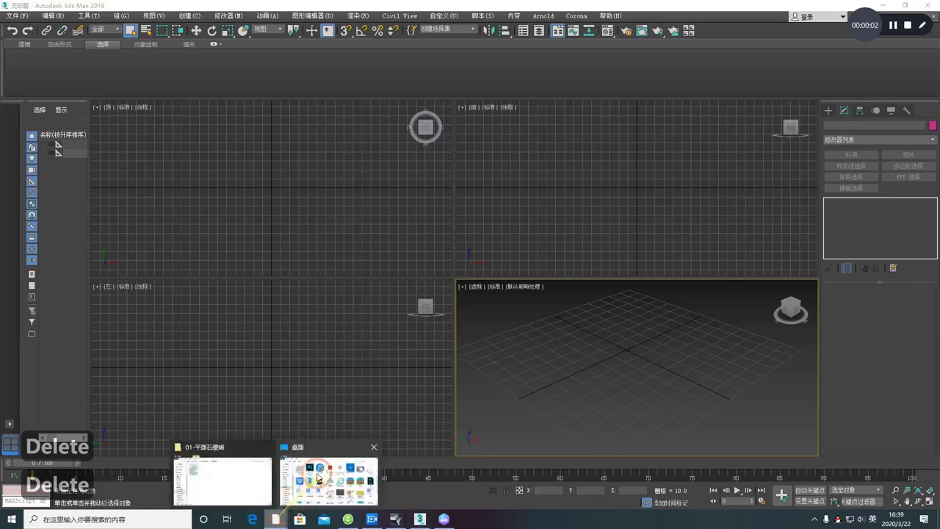
left_click(242, 477)
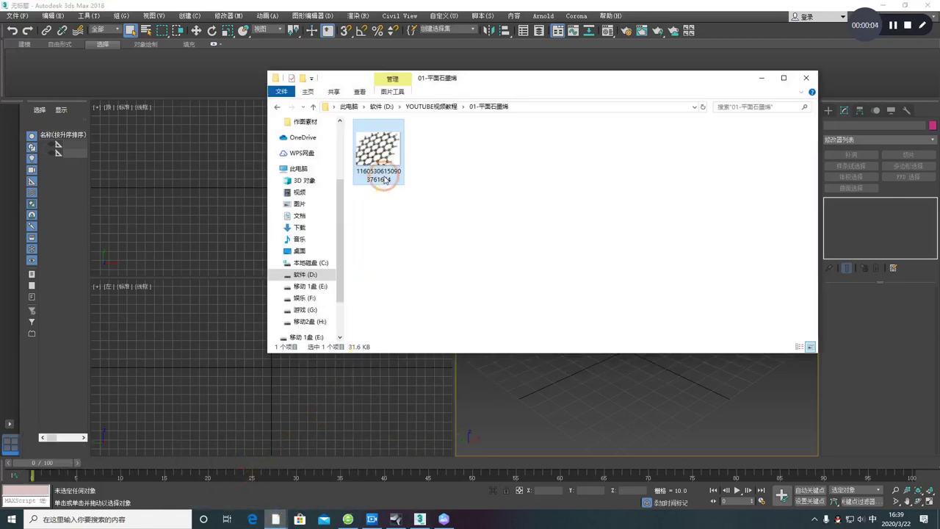
double_click(377, 153)
scroll(434, 250, "up", 5)
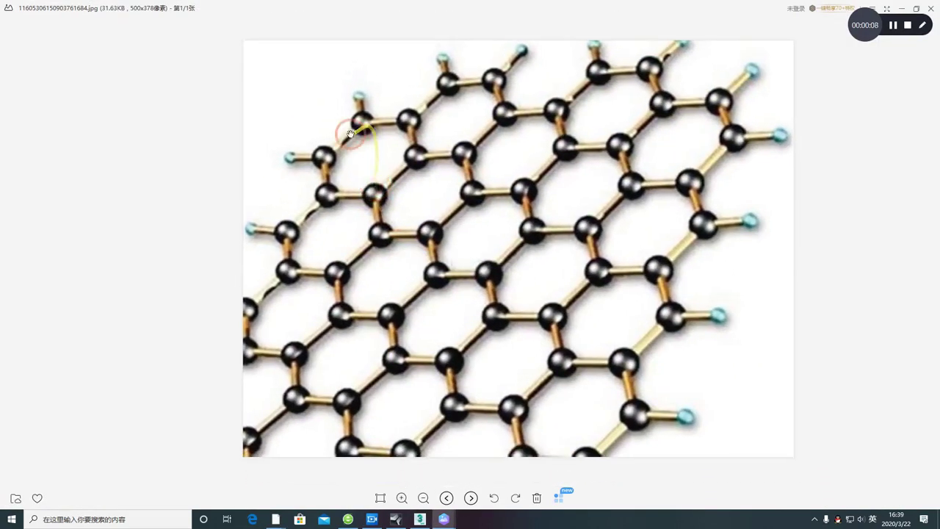
left_click(931, 9)
left_click(671, 378)
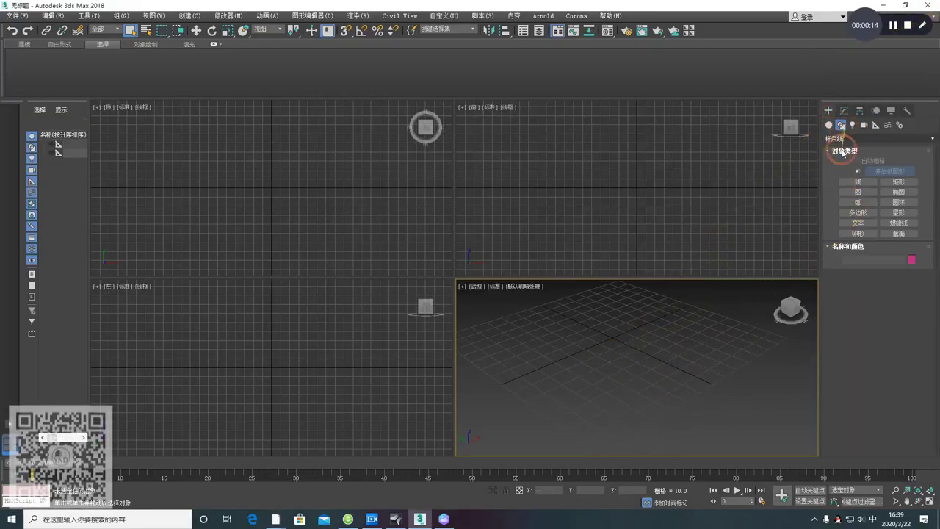
Draw a hexagonal NGon spline near the origin in the top viewport
left_click(858, 212)
left_click_drag(277, 181, 306, 227)
right_click(306, 227)
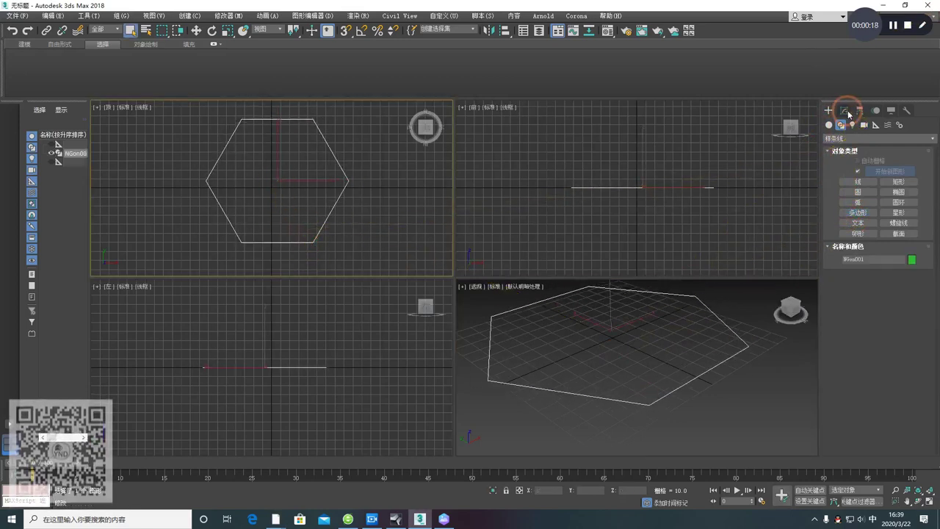
Apply the Lattice (晶格) modifier to the hexagon
left_click(844, 111)
left_click(925, 138)
scroll(920, 277, "down", 5)
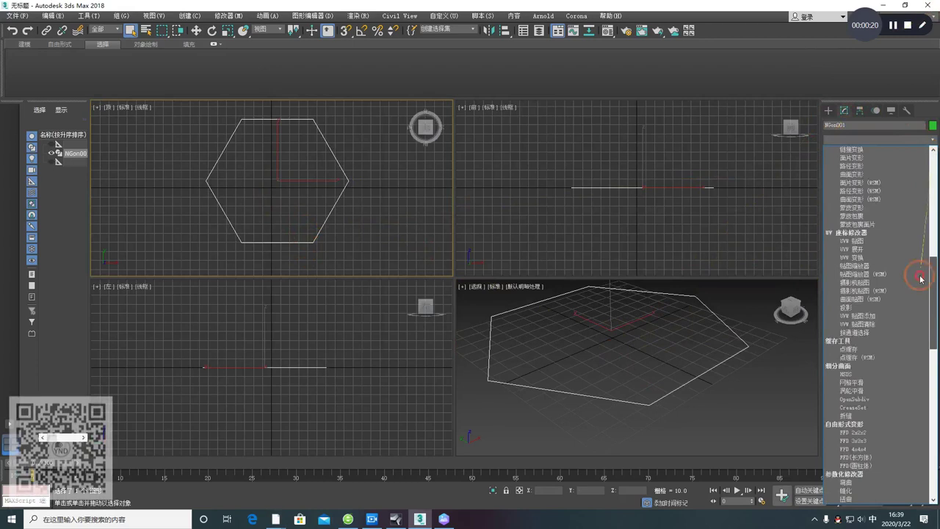
scroll(918, 294, "down", 8)
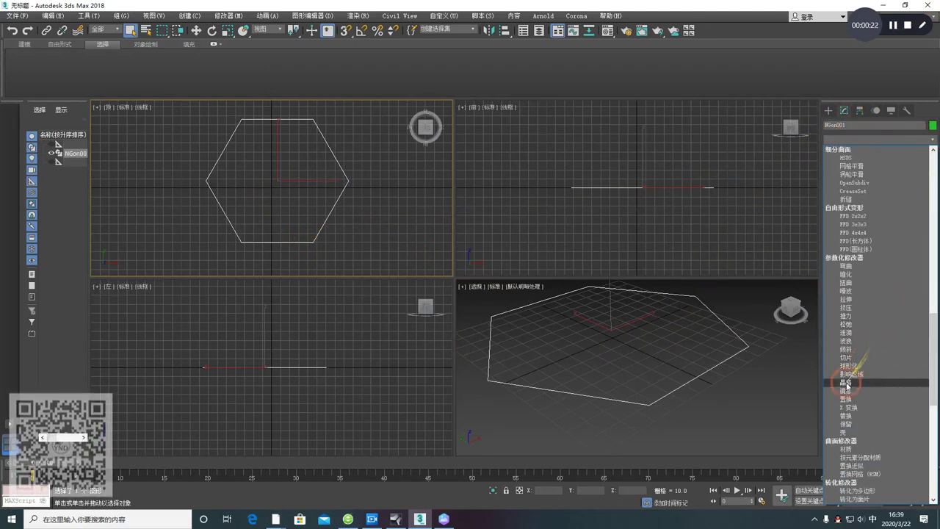
left_click(848, 383)
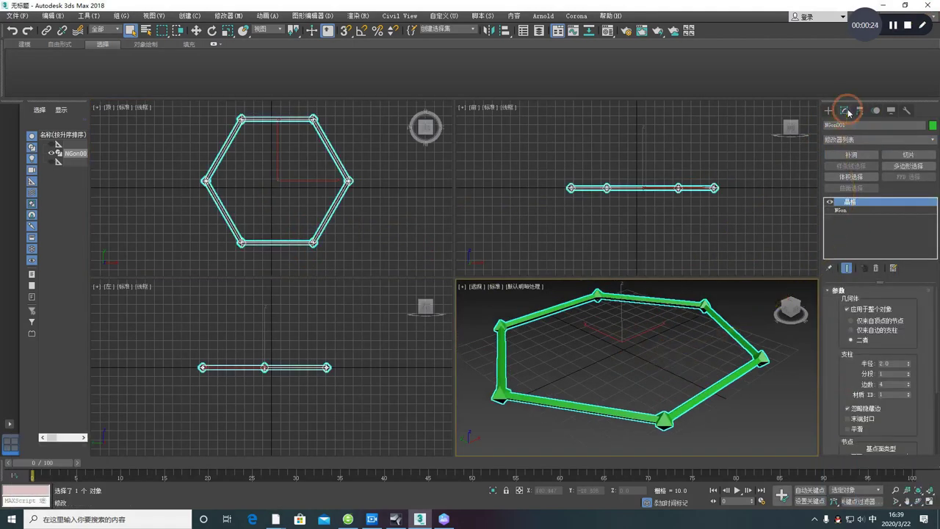
Set the Lattice strut radius to 4.5
left_click_drag(830, 359, 835, 306)
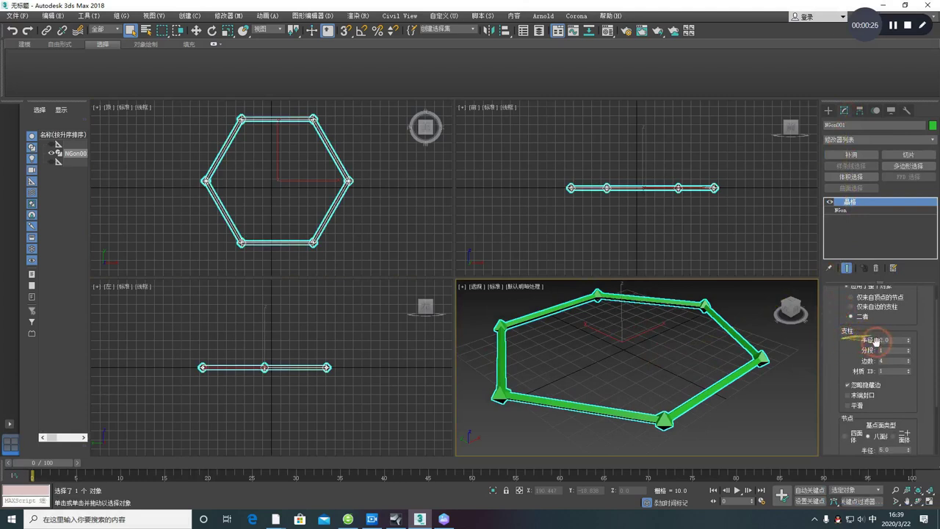
middle_click_drag(643, 323, 690, 334)
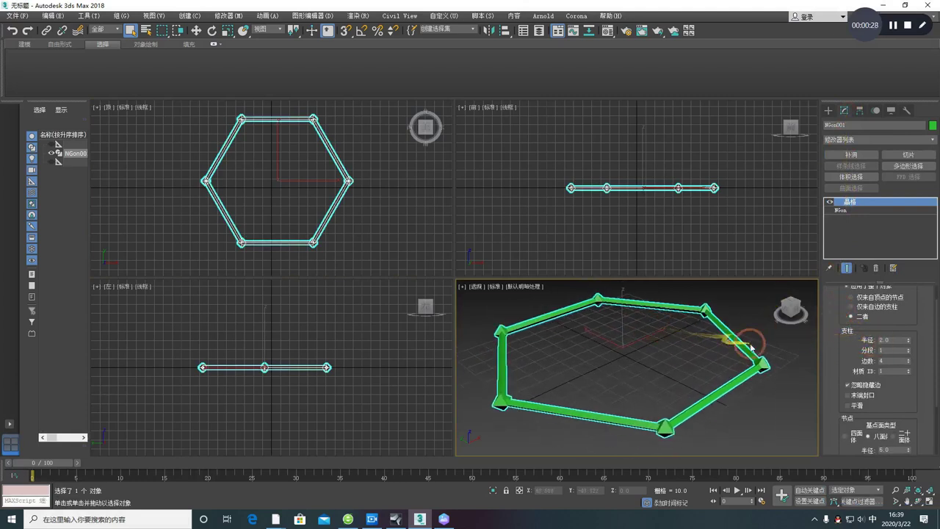
left_click_drag(908, 343, 907, 339)
left_click_drag(845, 353, 851, 344)
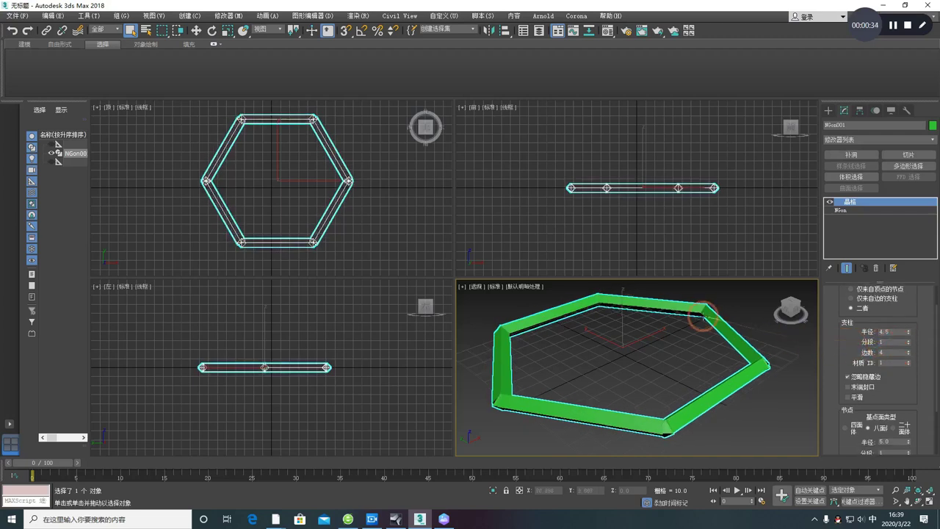
middle_click_drag(701, 315, 705, 318)
Display edged faces and set the lattice struts to 1 segment and 13 sides with smoothing on
key("F4")
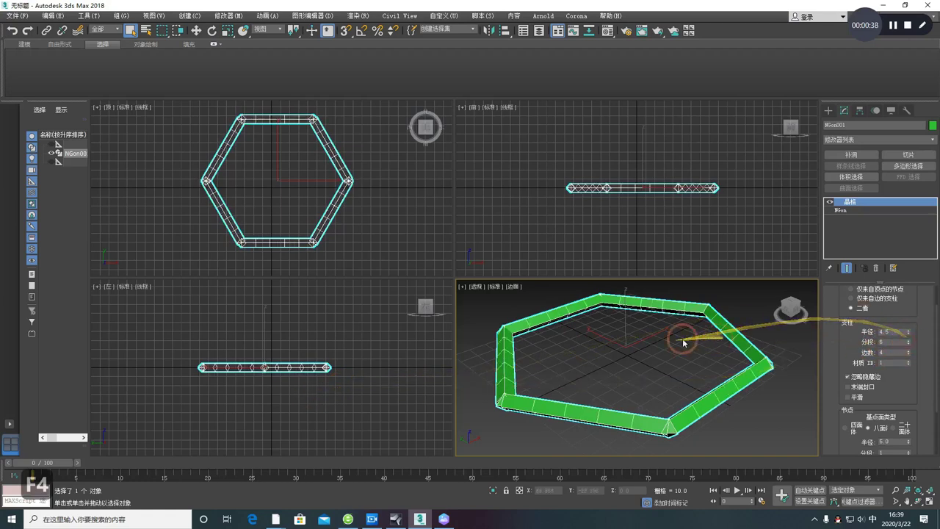
middle_click_drag(703, 341, 651, 353, "alt")
middle_click_drag(814, 353, 784, 348, "alt")
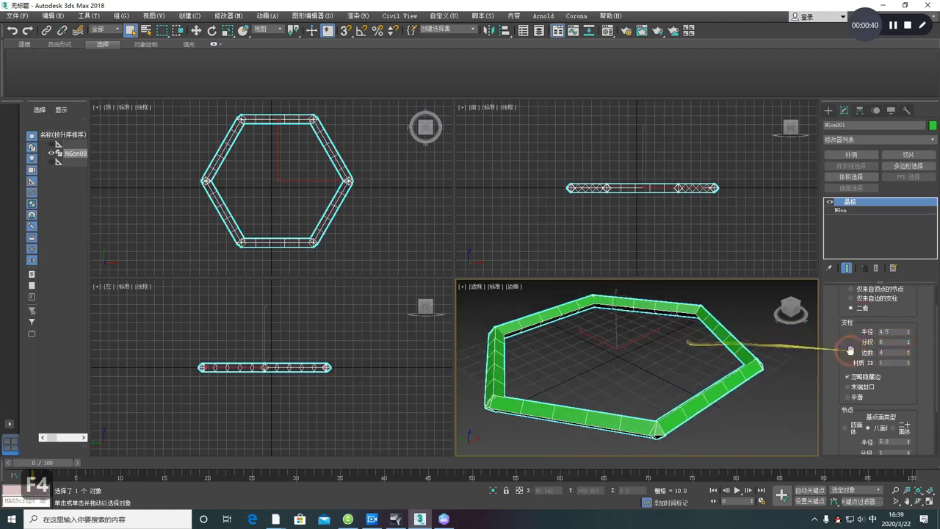
left_click_drag(909, 354, 788, 369)
middle_click_drag(788, 369, 691, 358, "alt")
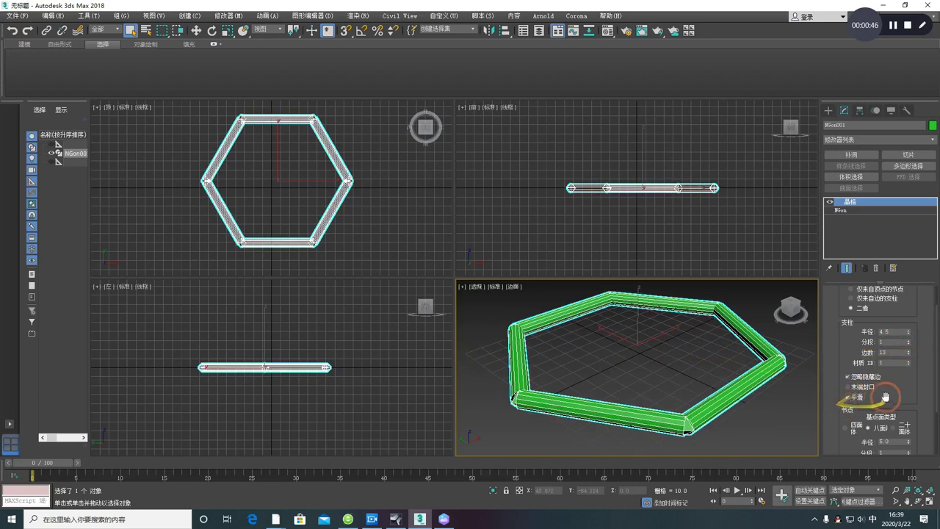
Set the lattice joints to a radius of 13.0 and 6 segments
left_click_drag(885, 398, 869, 321)
middle_click_drag(712, 378, 721, 370, "alt")
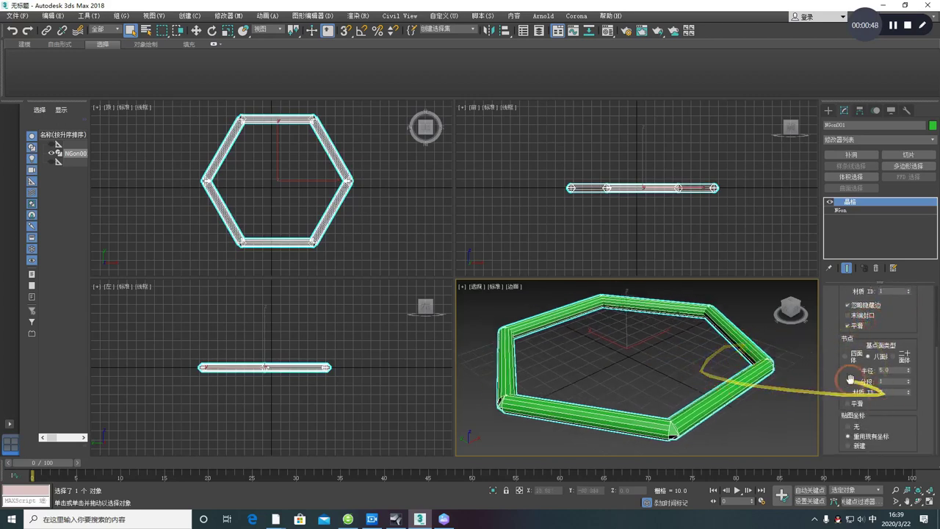
left_click_drag(843, 360, 901, 376)
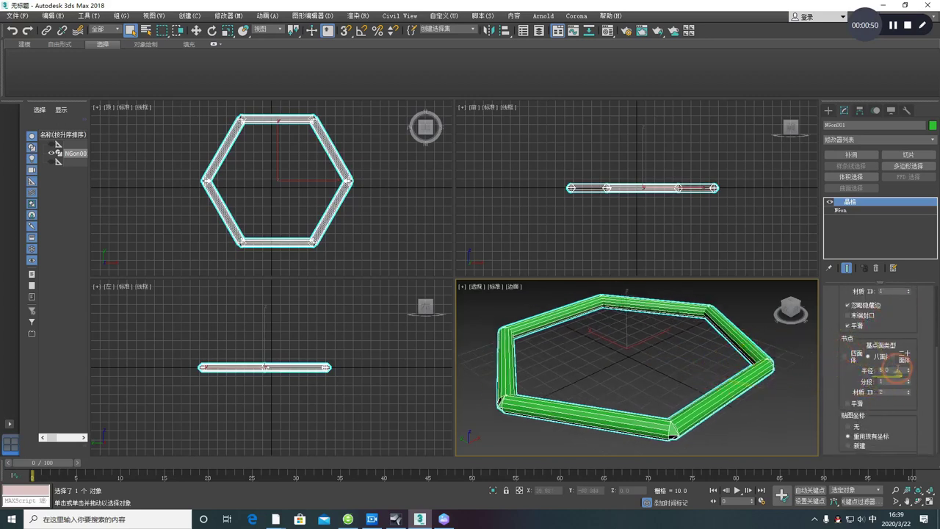
left_click_drag(908, 371, 865, 383)
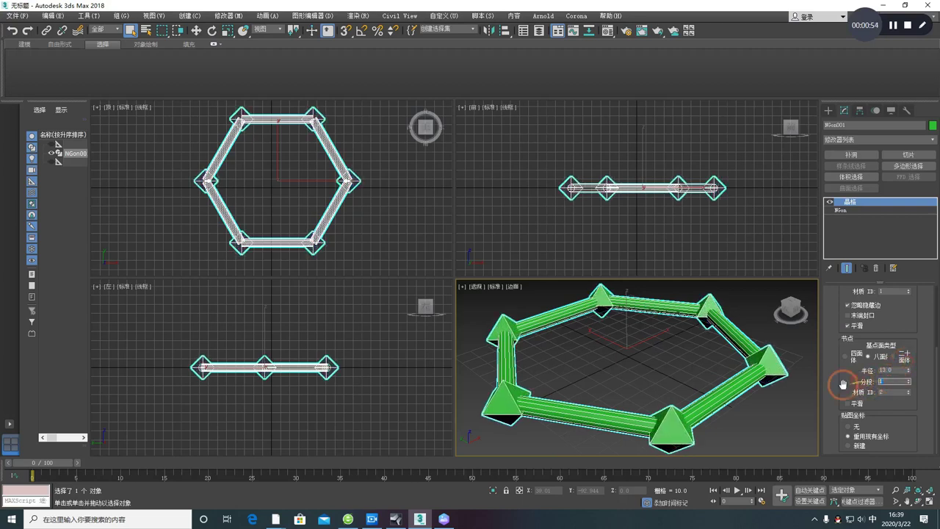
type("6")
key("Return")
scroll(652, 365, "down", 4)
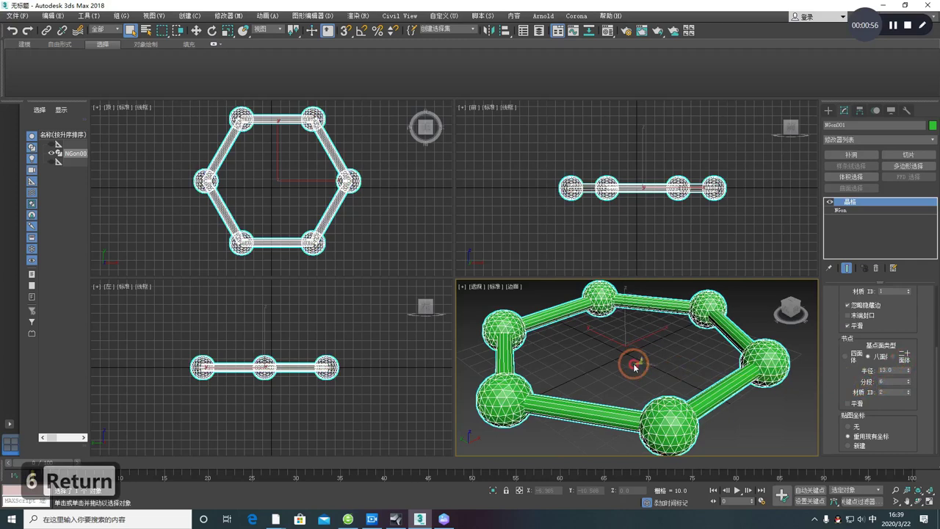
Maximize the perspective viewport, switch it to the top view, frame the ring and show it shaded
left_click(636, 356)
left_click(630, 388)
middle_click_drag(630, 387, 654, 352, "alt")
key("alt+w")
middle_click_drag(545, 322, 507, 309, "alt")
key("z")
scroll(492, 293, "down", 2)
key("t")
key("z")
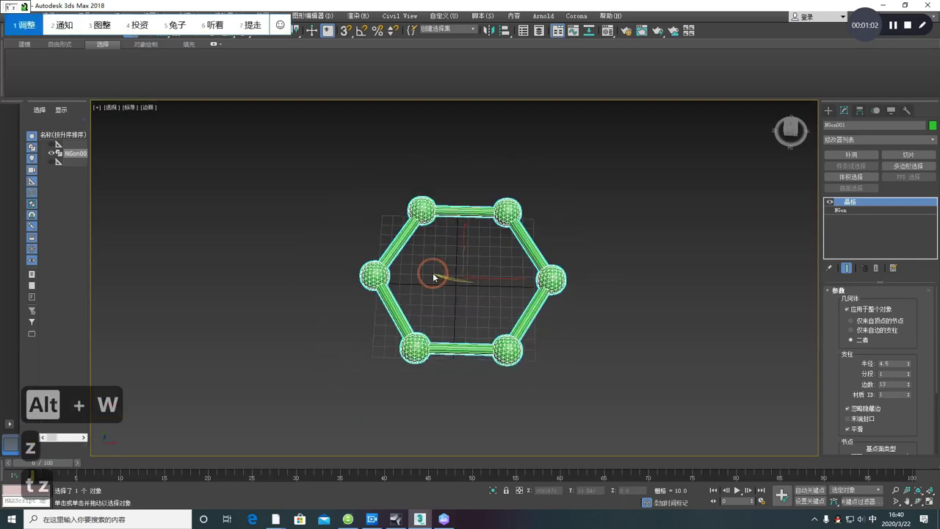
key("t")
key("z")
key("w")
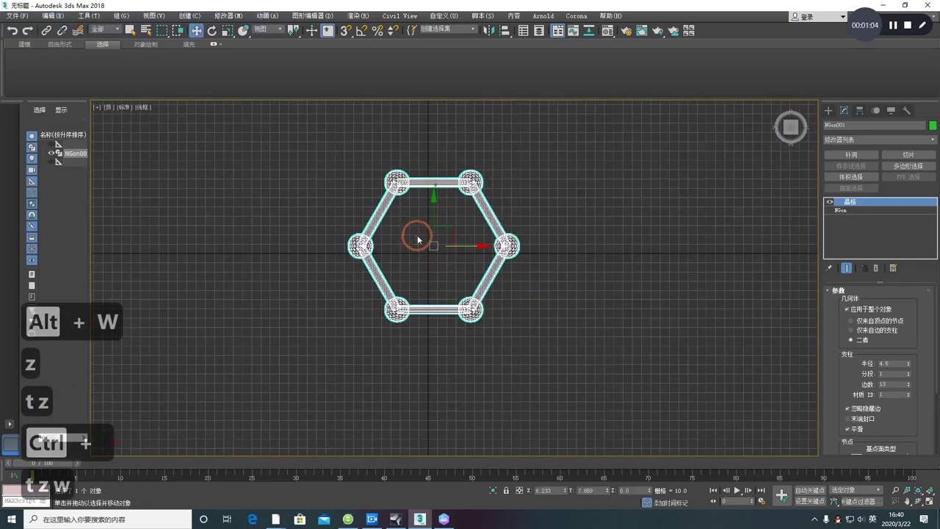
key("F3")
Try to clone the ring once, directly below the original so that both share one edge
mouse_move(426, 199)
left_mouse_down("shift")
mouse_move(413, 328)
mouse_move(428, 315)
mouse_move(428, 332)
mouse_move(430, 324)
left_mouse_up("shift")
mouse_move(457, 201)
left_mouse_down()
mouse_move(458, 189)
mouse_move(518, 150)
left_mouse_up()
left_click(544, 214)
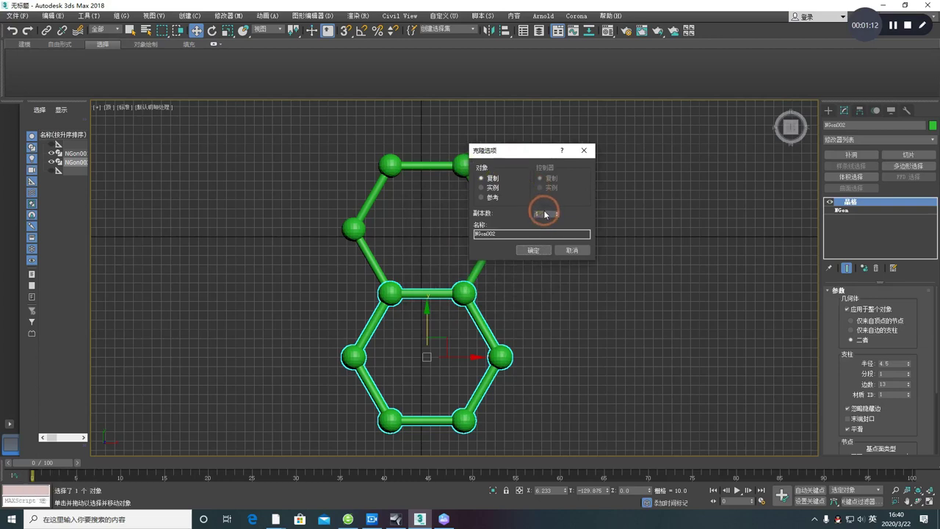
left_click(530, 251)
mouse_move(445, 257)
middle_mouse_down()
mouse_move(380, 269)
mouse_move(339, 292)
middle_mouse_up()
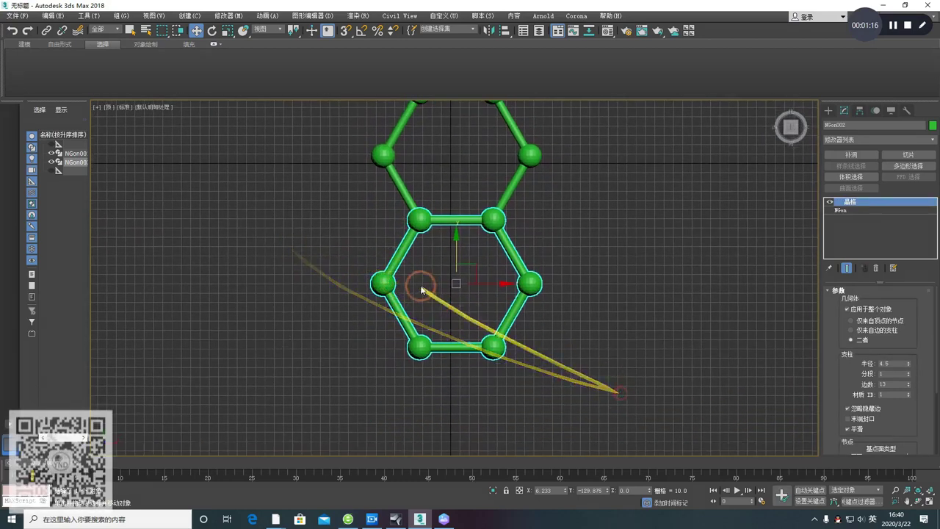
key("ctrl+z")
Clone the ring straight down by one ring height with 10 copies, so neighbouring rings share an edge
mouse_move(475, 155)
left_mouse_down("shift")
mouse_move(462, 183)
mouse_move(460, 282)
left_mouse_up("shift")
left_click_drag(424, 206, 562, 157)
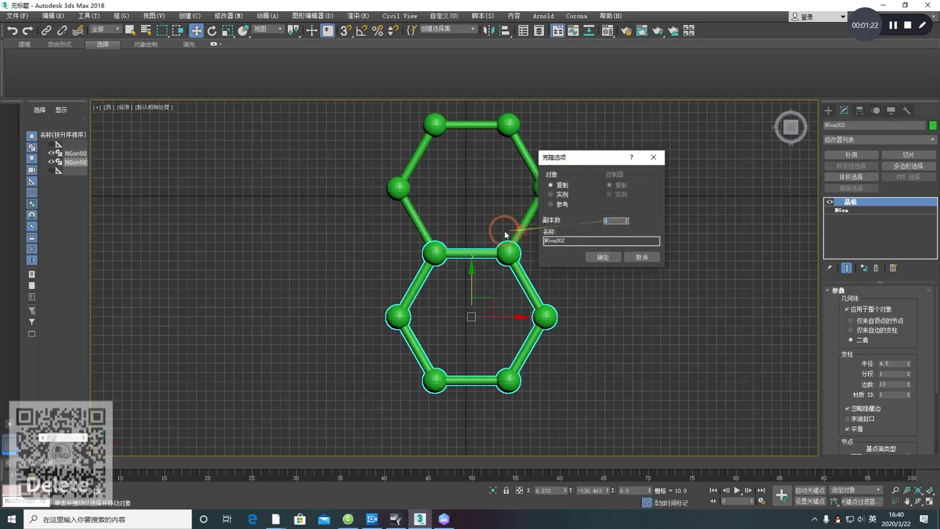
type("10")
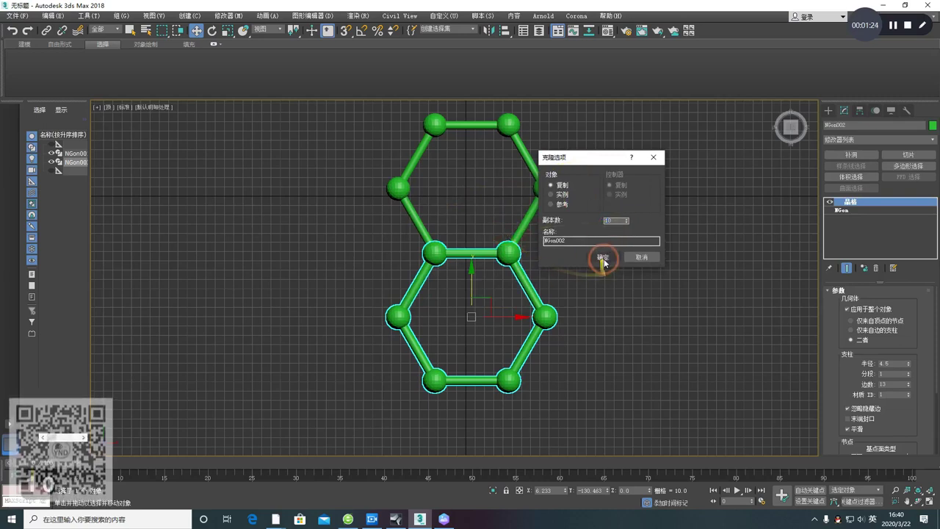
left_click(603, 259)
Clone the whole column of rings once to its right, offset half a ring upward so the edges interlock
scroll(500, 285, "down", 10)
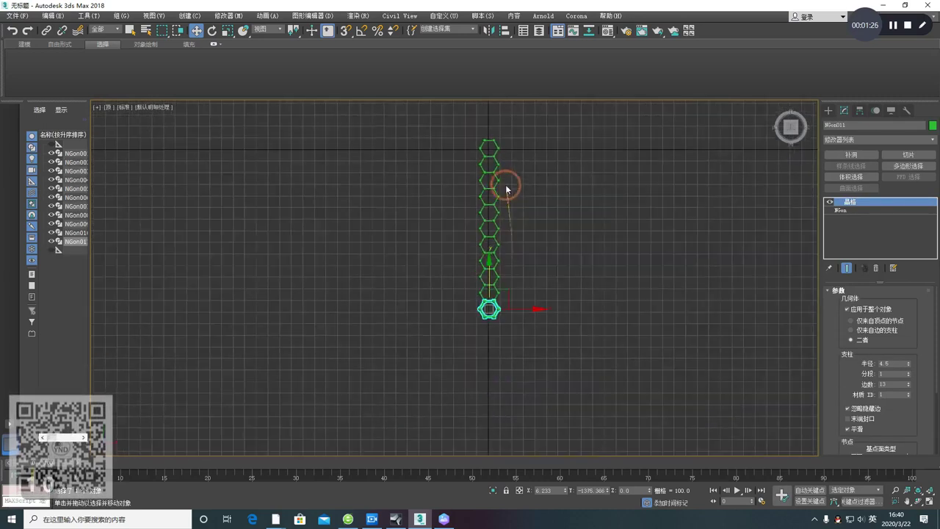
middle_click_drag(484, 230, 479, 235)
scroll(399, 157, "down", 2)
left_click_drag(398, 158, 528, 397)
scroll(487, 293, "up", 6)
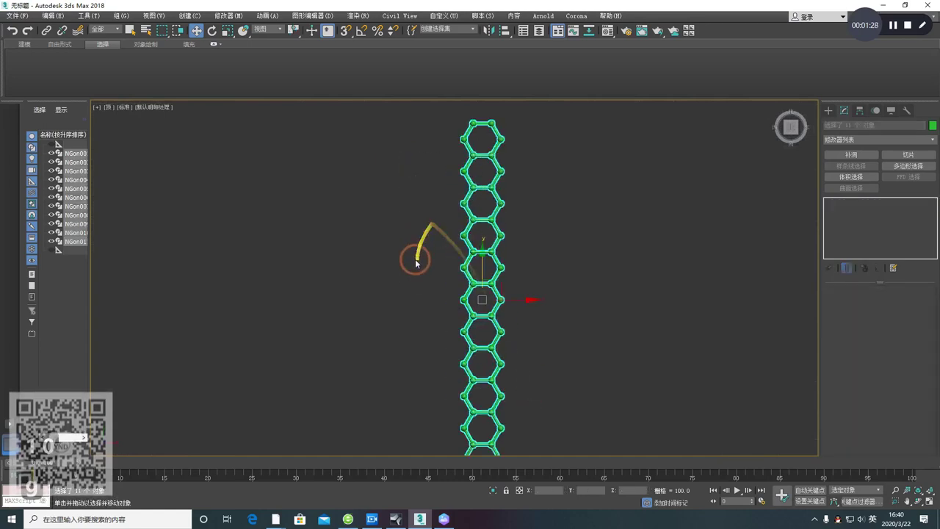
mouse_move(477, 307)
left_mouse_down()
mouse_move(439, 309)
mouse_move(492, 277)
left_mouse_up()
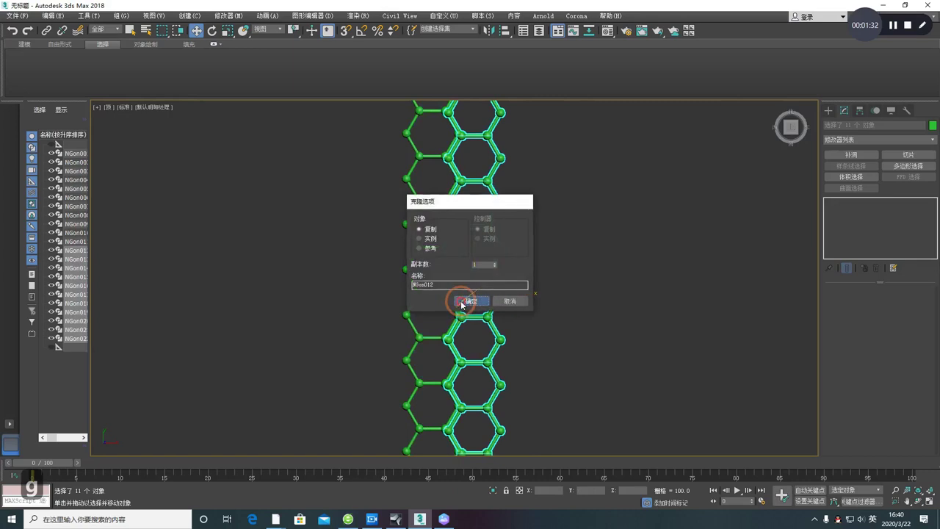
left_click(462, 302)
scroll(448, 316, "up", 8)
scroll(389, 389, "down", 1)
scroll(389, 389, "down", 7)
scroll(420, 342, "down", 8)
Select both columns, clone them once to the right, and align the copy's joints with the existing rings
left_click(351, 188)
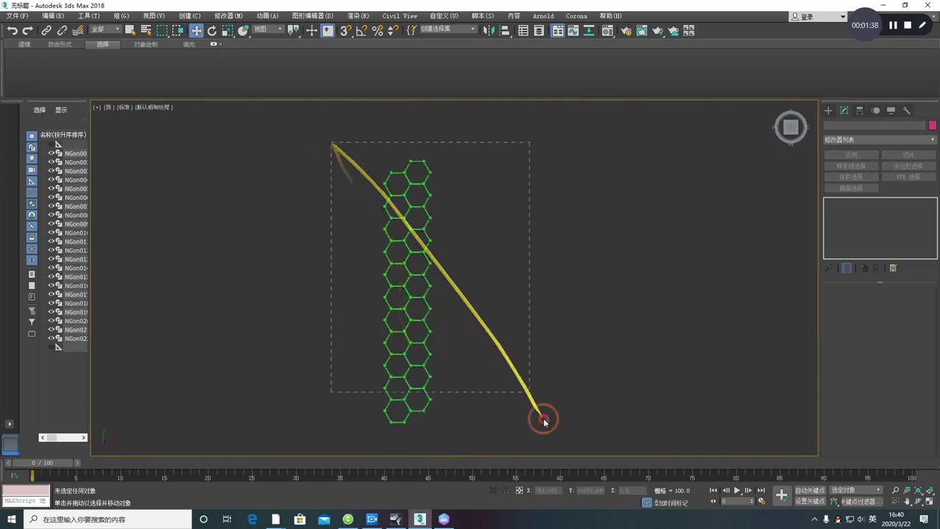
left_click_drag(544, 420, 544, 420)
scroll(403, 273, "up", 3)
left_click_drag(437, 313, 512, 312)
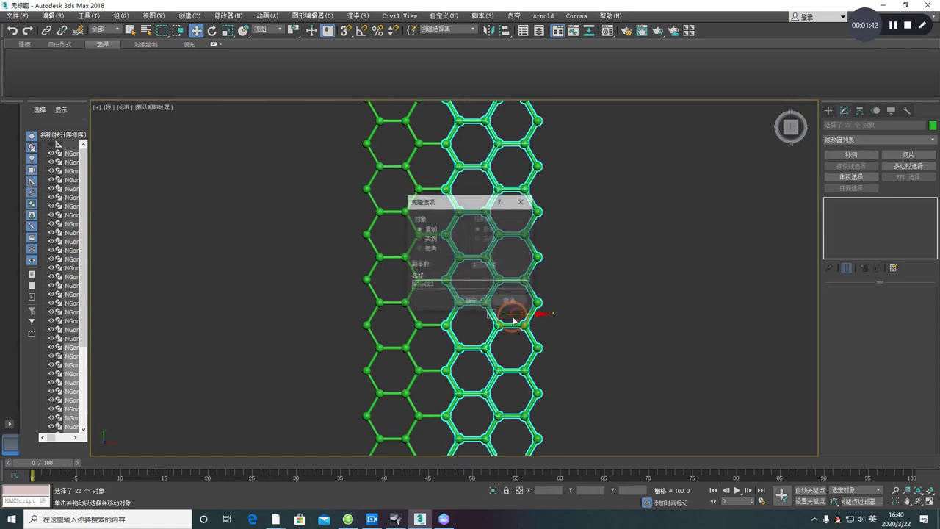
left_click(473, 304)
scroll(445, 313, "up", 5)
scroll(445, 313, "up", 5)
left_click_drag(439, 359, 435, 360)
scroll(435, 361, "down", 8)
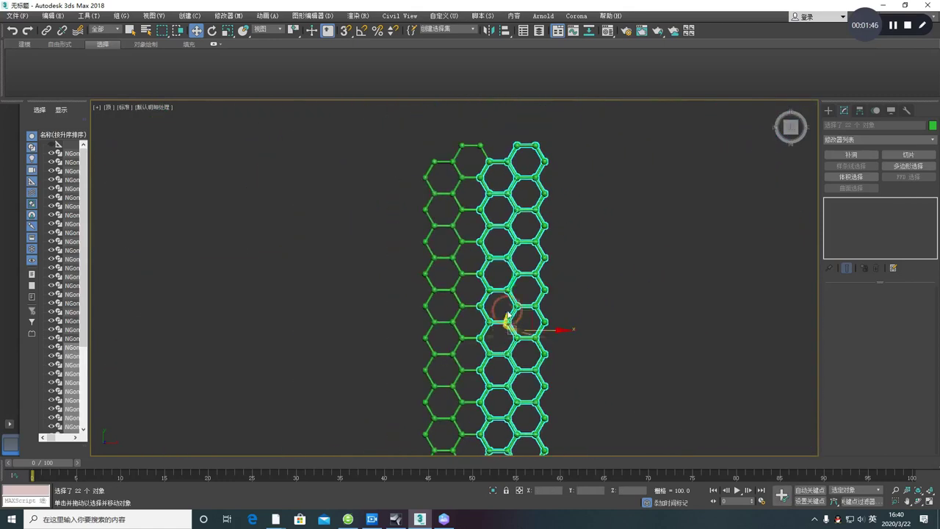
Select all four columns, clone them once to the right, and fine-tune the copy until the joints overlap
left_click_drag(617, 457, 617, 455)
scroll(503, 323, "up", 5)
left_click_drag(522, 300, 670, 298, "shift")
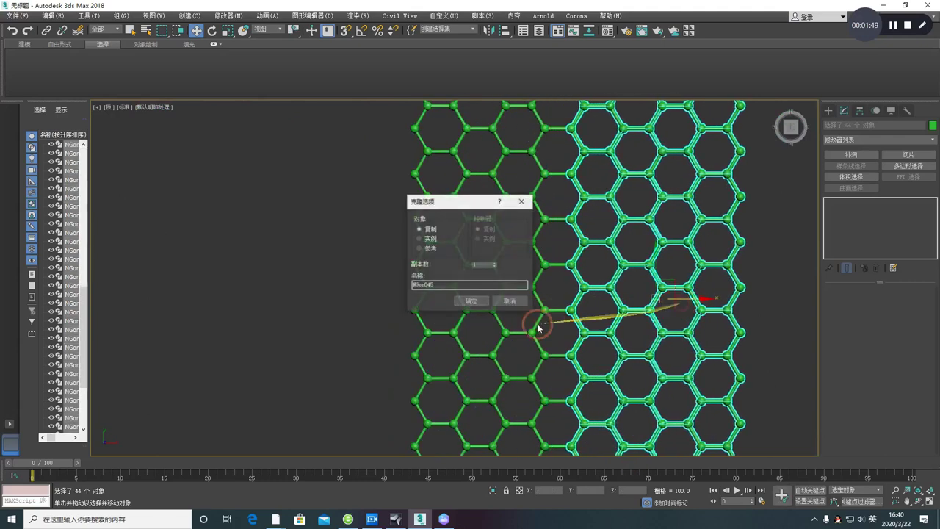
left_click(472, 307)
scroll(556, 286, "up", 8)
left_click_drag(572, 266, 560, 260)
scroll(558, 260, "down", 8)
middle_click_drag(559, 260, 519, 254)
scroll(518, 250, "up", 4)
scroll(521, 251, "down", 4)
Clone the selected four columns to the right again, align them with the sheet, and clear the selection
left_click_drag(569, 259, 648, 261, "shift")
left_click(508, 299)
scroll(569, 268, "up", 4)
scroll(569, 268, "up", 5)
left_click_drag(566, 294, 415, 315)
left_click(453, 310)
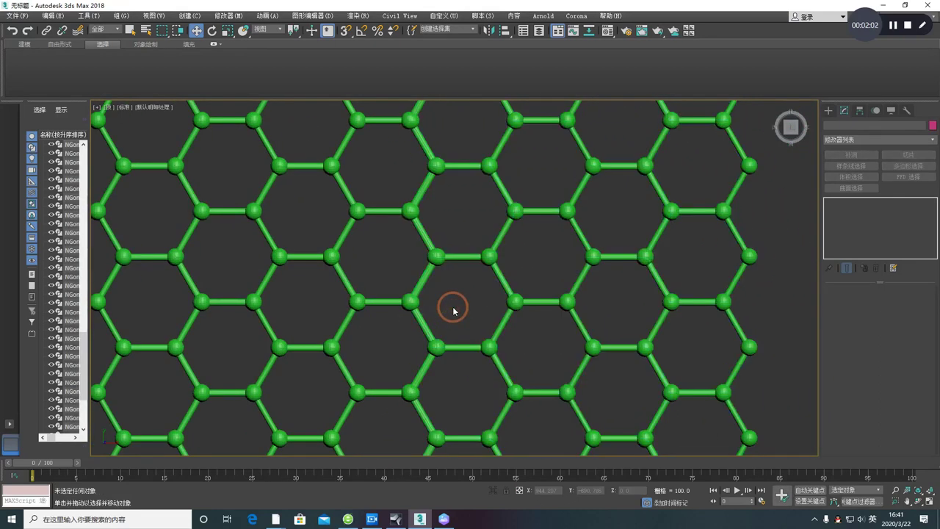
Switch to the perspective view, turn off edged faces, and inspect the whole graphene sheet
key("p")
scroll(449, 307, "down", 8)
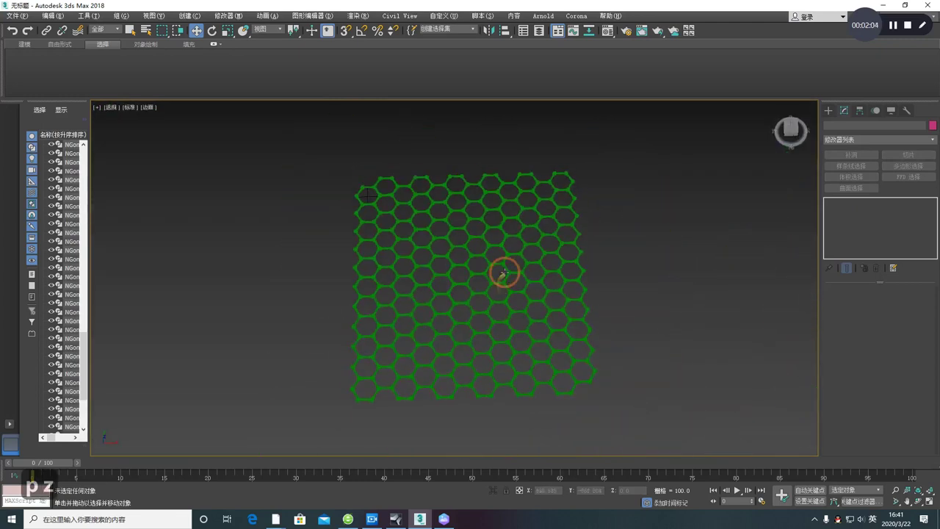
key("F4")
scroll(517, 282, "up", 5)
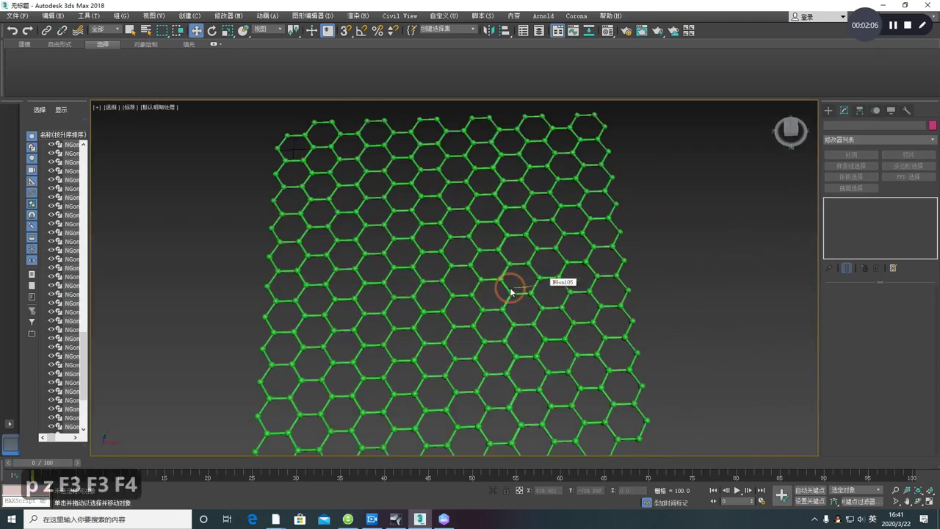
middle_click_drag(512, 284, 495, 280, "alt")
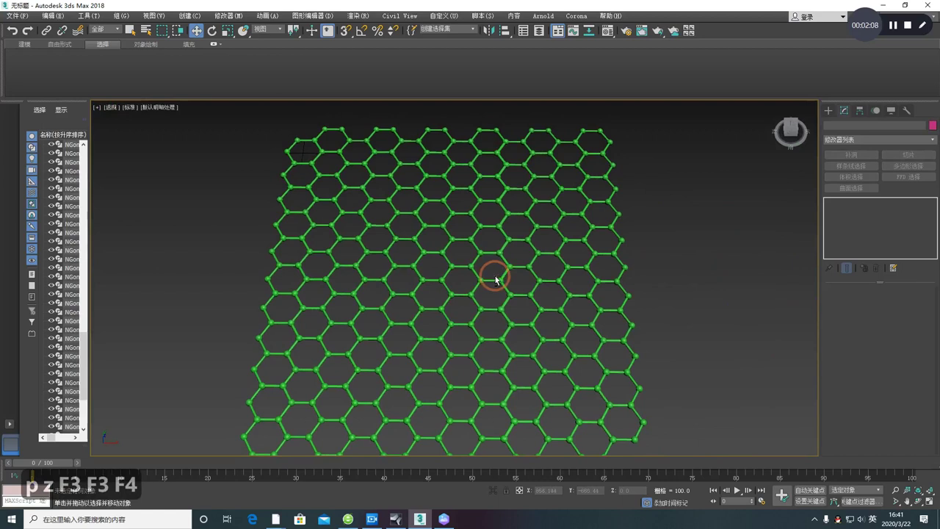
Change the renderer from the scanline renderer to CoronaRenderer in the render setup and close the settings
key("F10")
left_click_drag(309, 107, 599, 92)
left_click(601, 121)
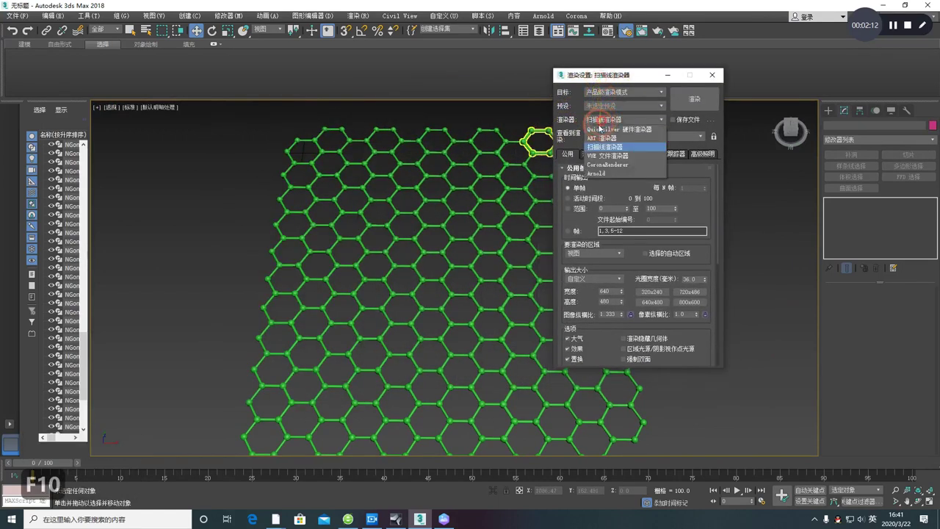
left_click(598, 166)
left_click_drag(616, 82, 650, 102)
left_click(747, 84)
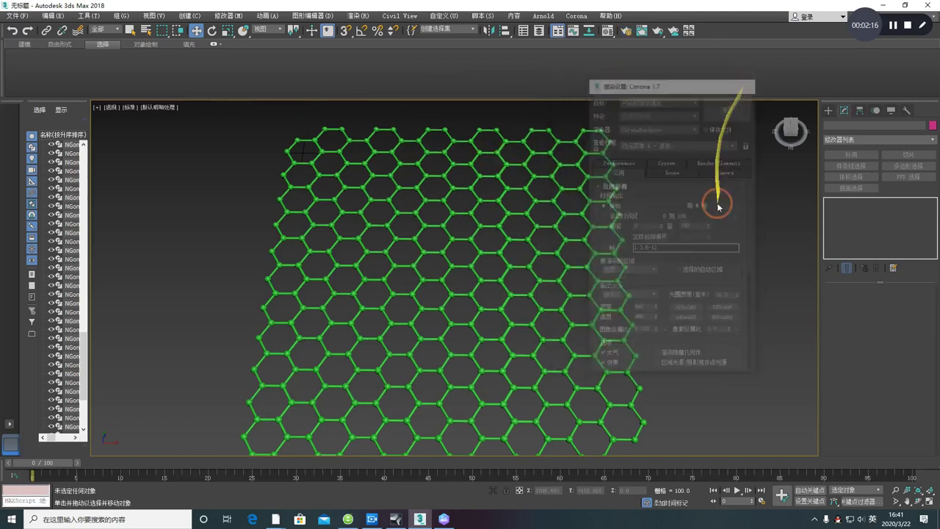
Open the environment settings and choose a bitmap (位图) as the environment background map
left_click(358, 16)
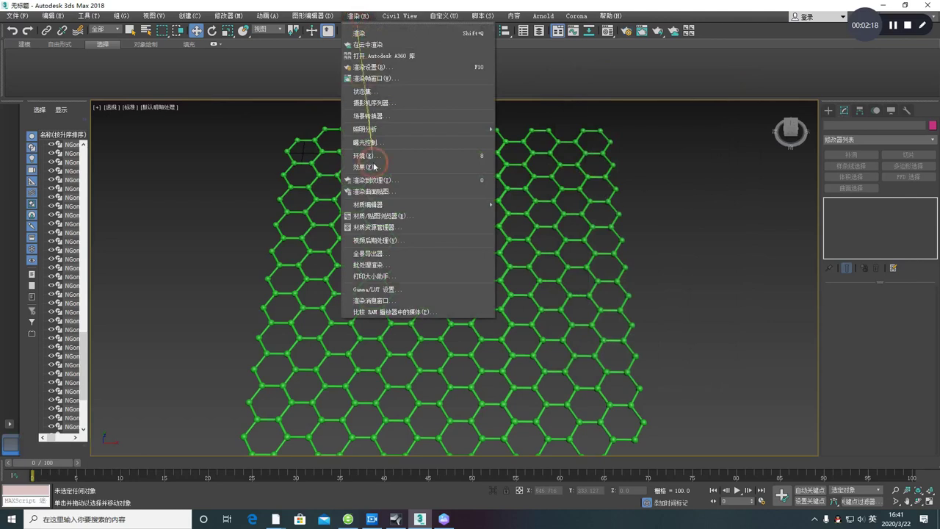
left_click(363, 155)
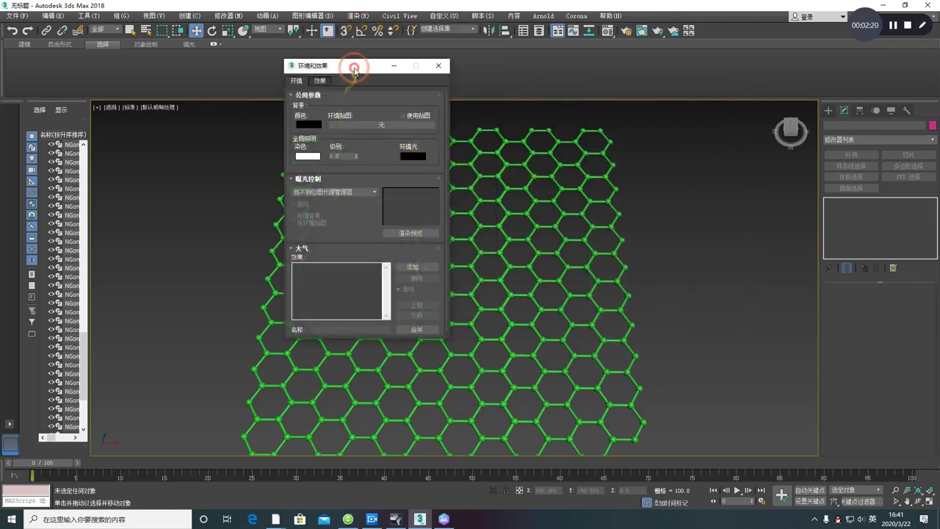
left_click_drag(354, 72, 458, 80)
left_click(479, 136)
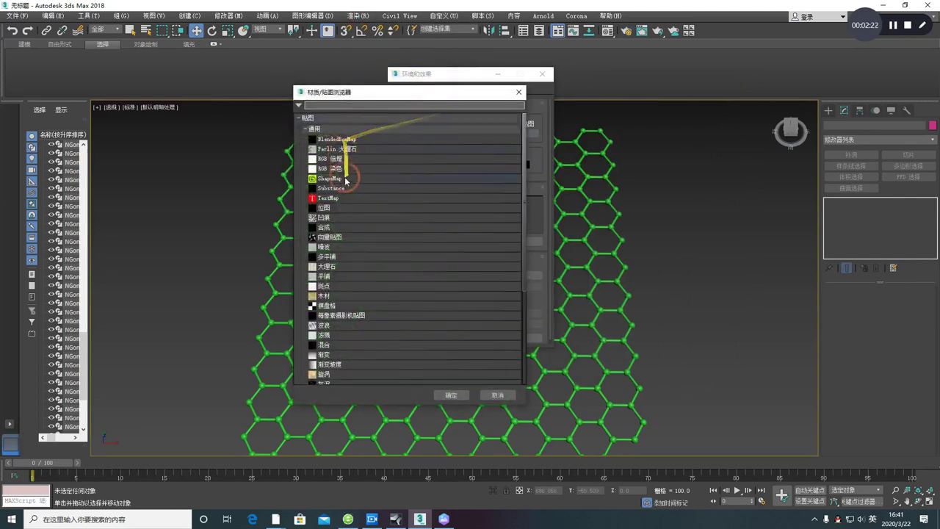
double_click(327, 209)
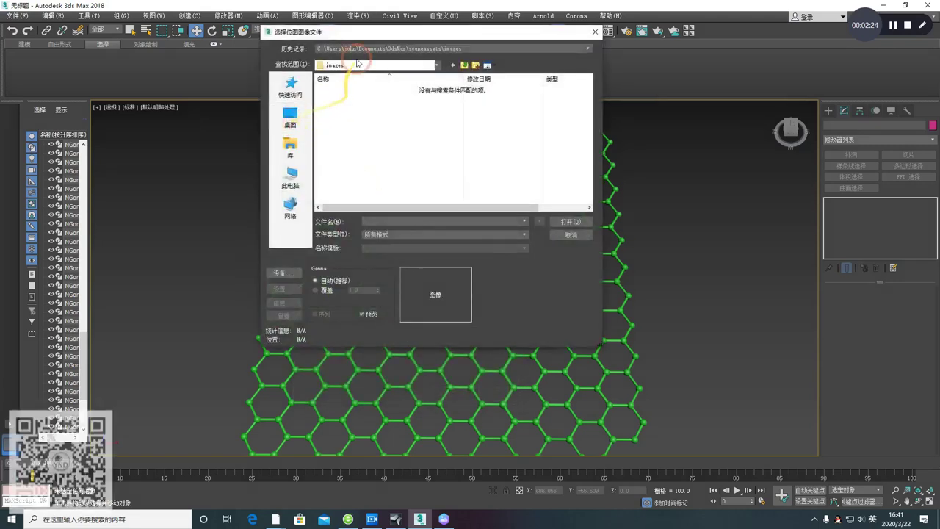
Load 005.hdr from the 作图素材 folder on drive F: as the environment map and close the environment settings
left_click(360, 48)
left_click(364, 131)
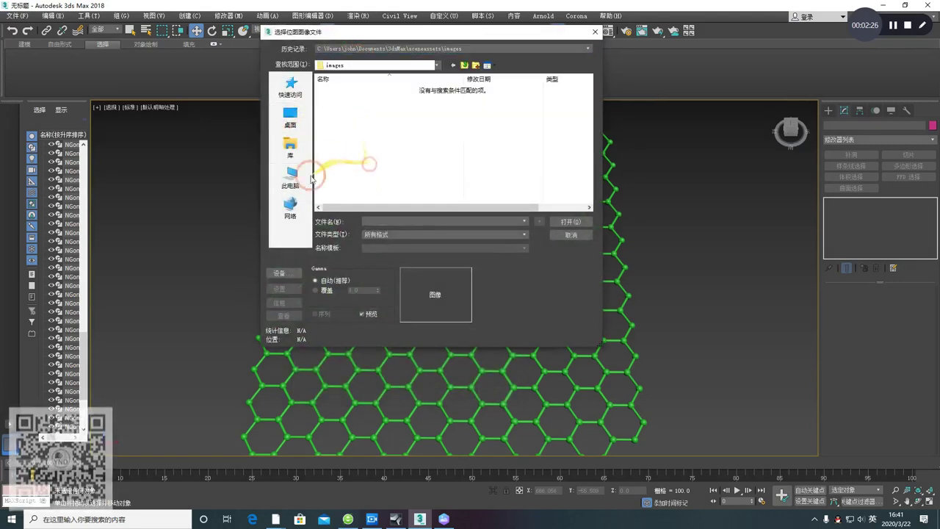
left_click(303, 174)
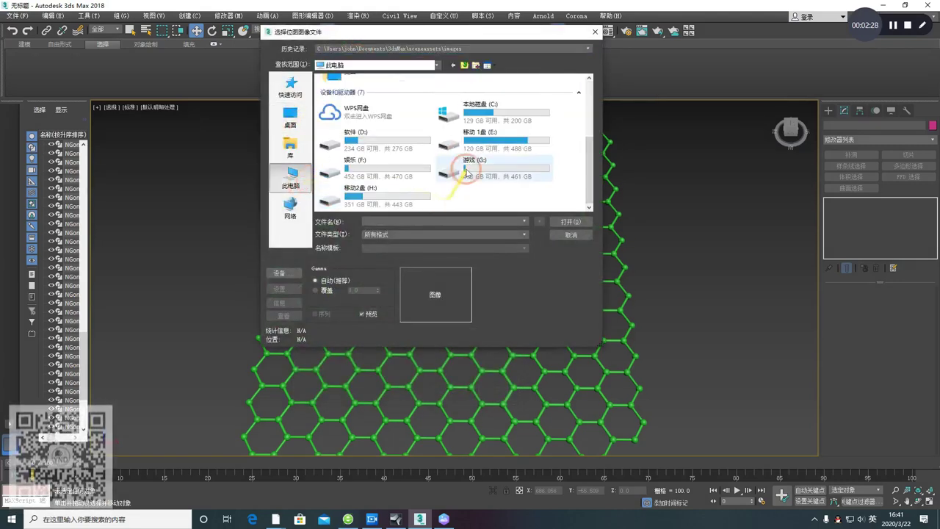
double_click(358, 162)
double_click(335, 132)
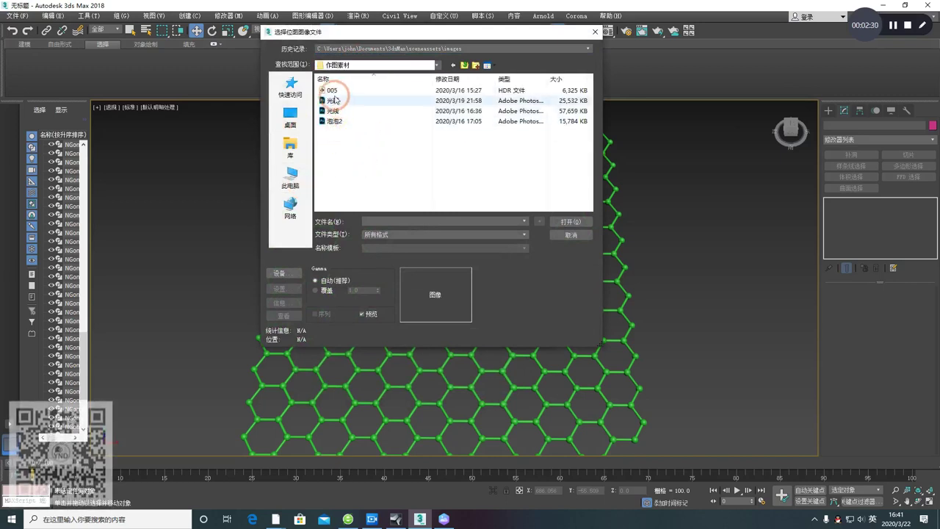
double_click(343, 90)
left_click(403, 240)
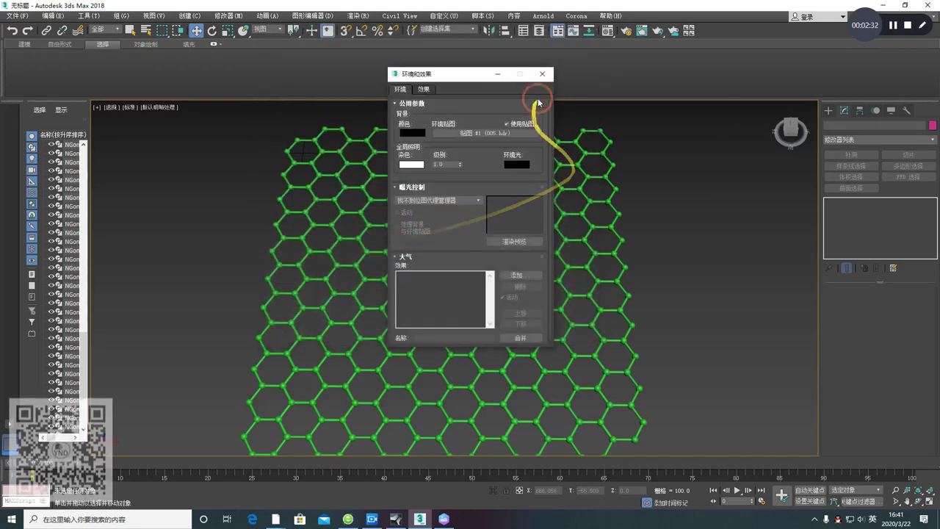
left_click(528, 96)
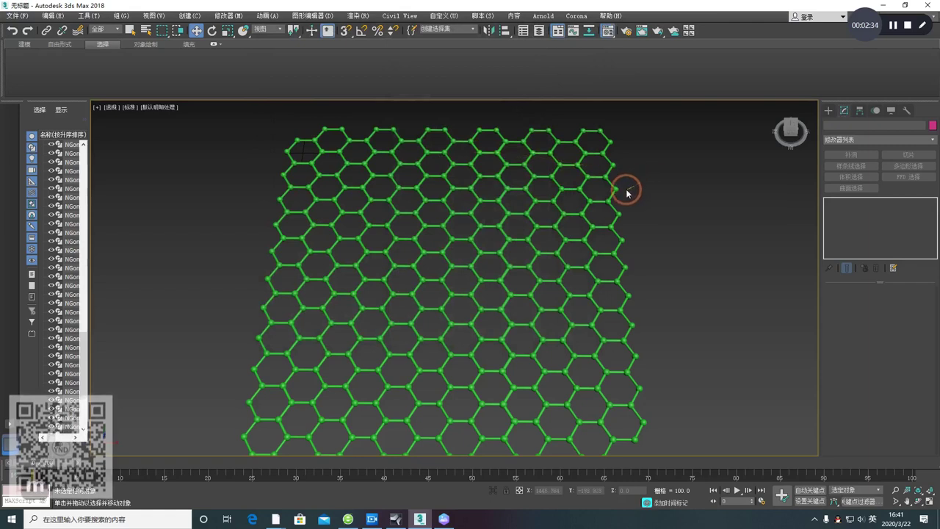
Open the material editor and replace the first sample slot's material with a CoronaMtl
key("m")
left_click_drag(279, 56, 194, 55)
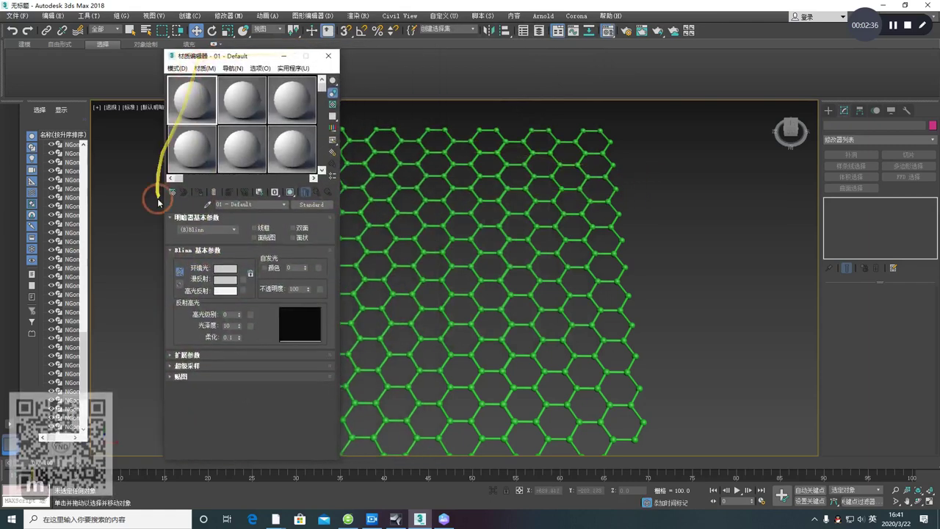
left_click(171, 191)
scroll(346, 287, "down", 8)
scroll(353, 309, "down", 10)
double_click(329, 346)
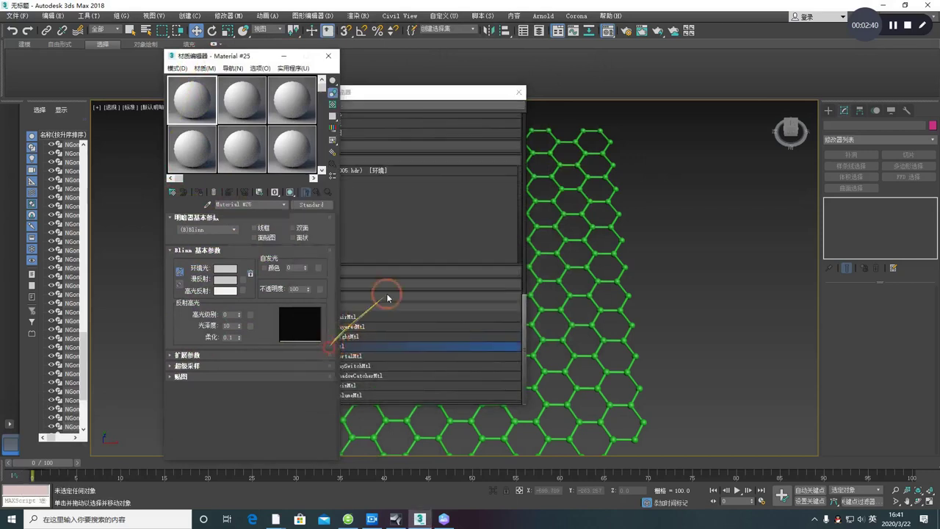
left_click(517, 95)
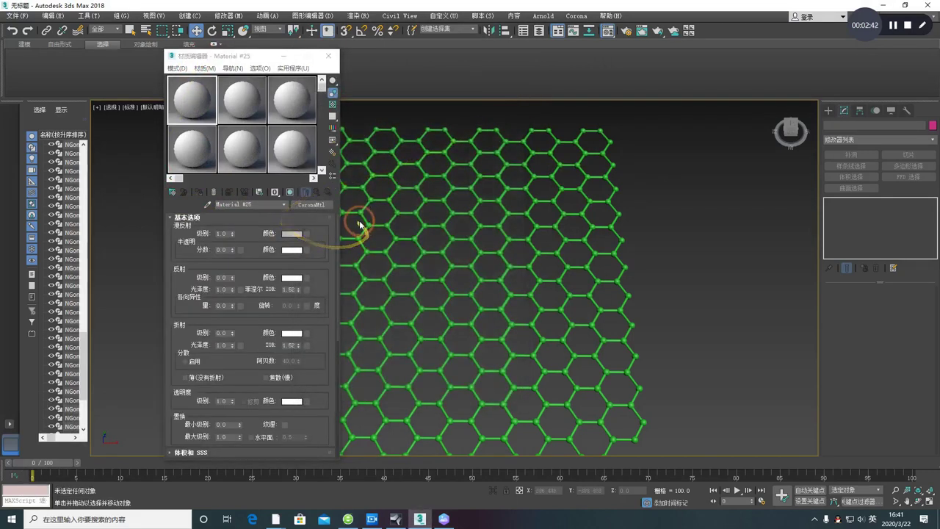
Select all hexagons of the sheet, assign the CoronaMtl material to them, and clear the selection
scroll(426, 223, "down", 3)
left_click_drag(604, 377, 604, 376)
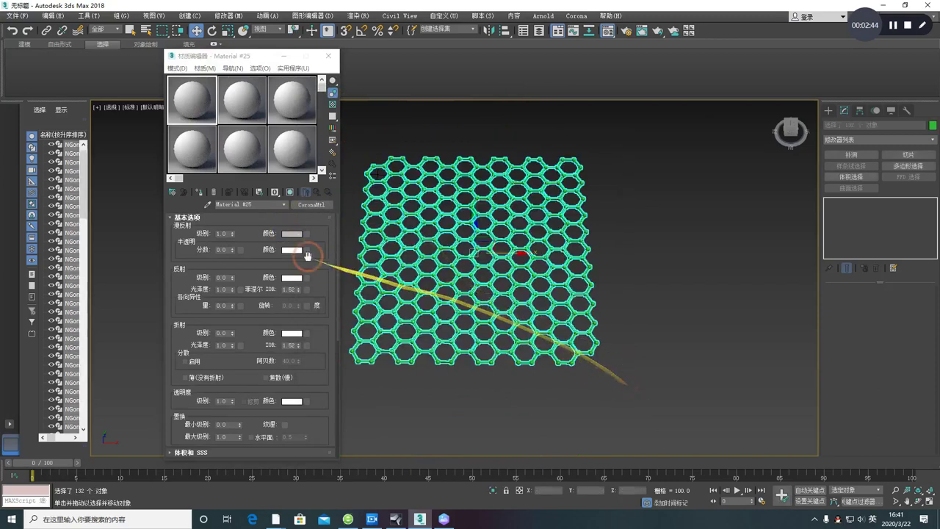
left_click(199, 192)
middle_click_drag(369, 248, 376, 198)
scroll(409, 293, "up", 3)
left_click(376, 199)
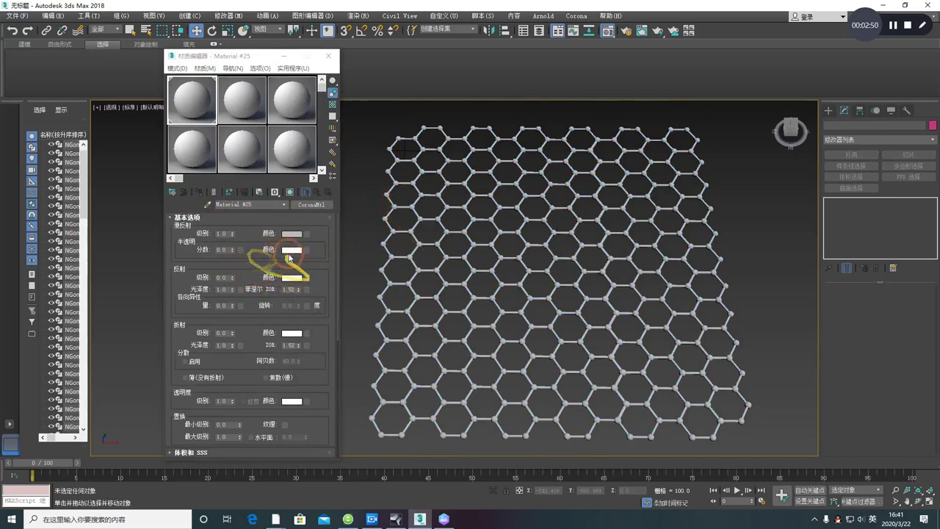
Set the material's diffuse colour to dark blue (RGB 7, 23, 64) and its reflection level to 0.04, then close the editor
left_click(287, 235)
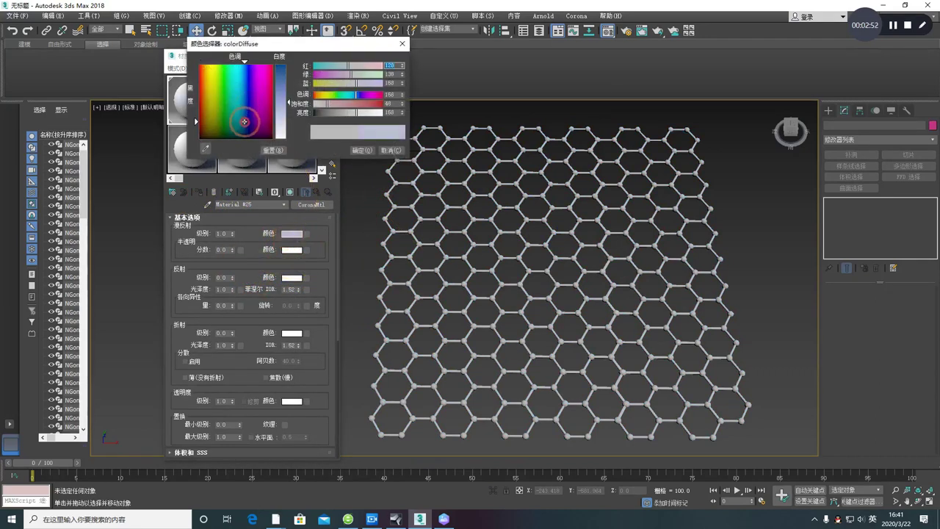
left_click_drag(283, 71, 282, 72)
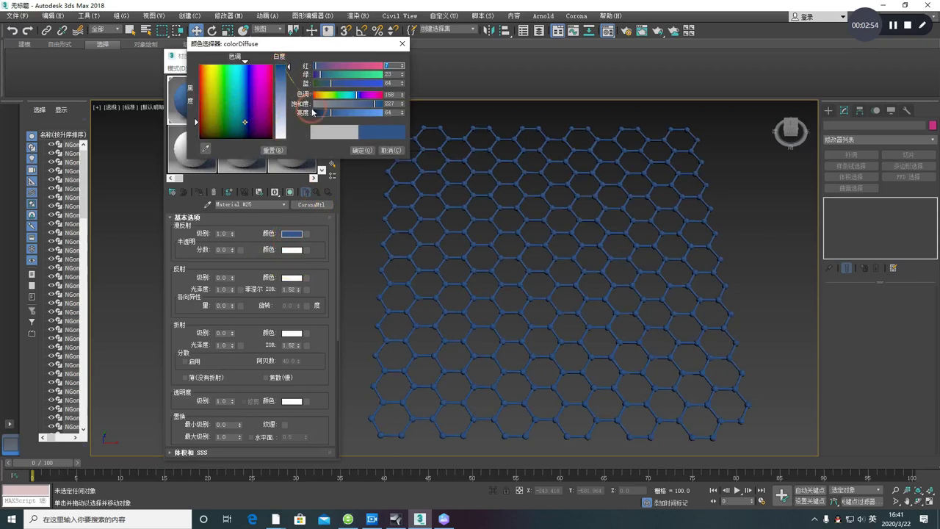
left_click(356, 152)
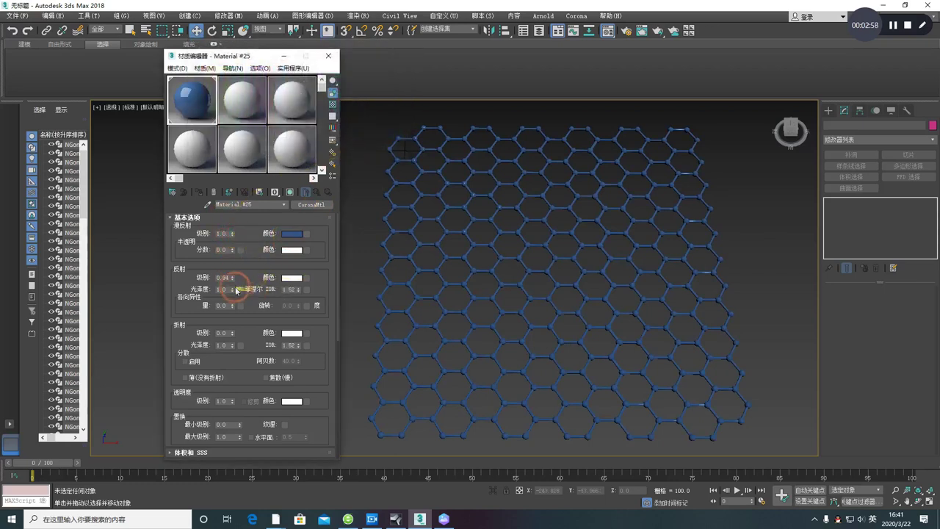
middle_click_drag(422, 280, 428, 247)
left_click(328, 58)
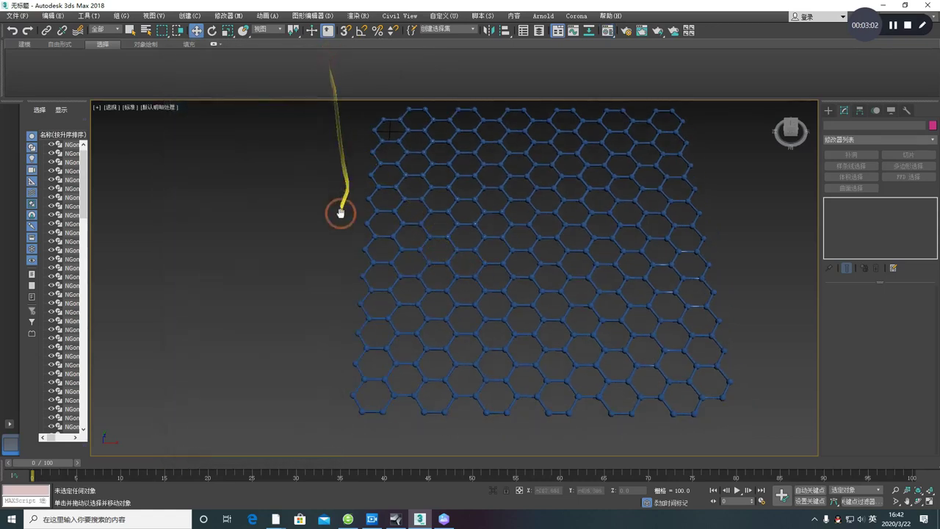
Switch to the top view, hide the grid, show the safe frame, and make the honeycomb fill the render area
left_click(395, 213)
left_click(279, 230)
middle_click_drag(279, 231, 349, 255, "alt")
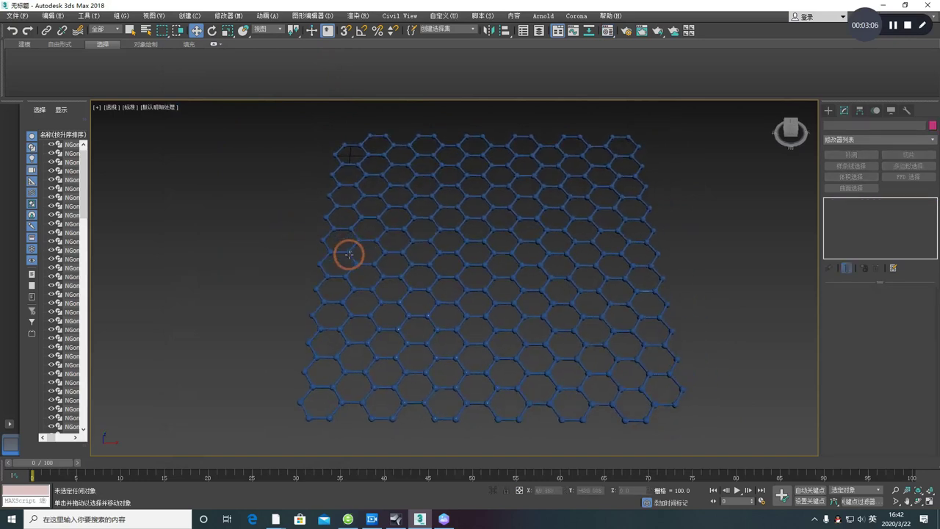
key("t")
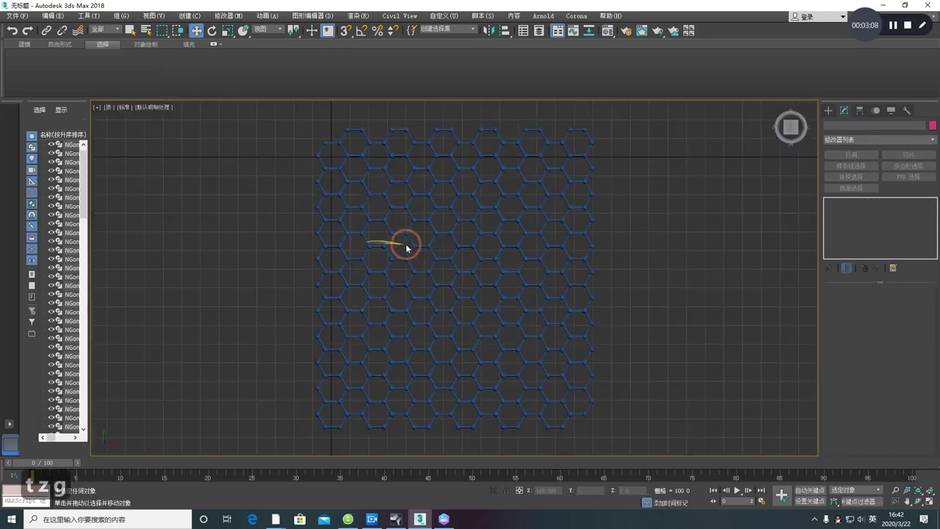
key("shift+f")
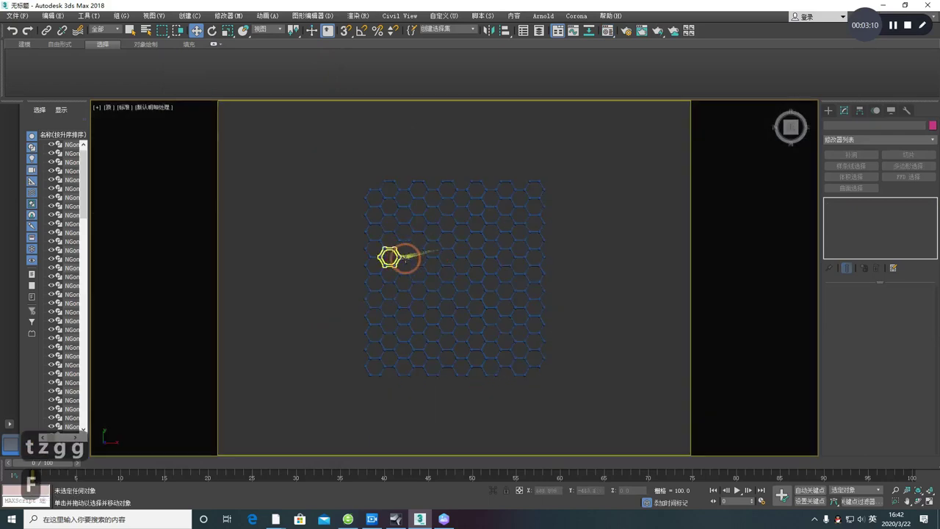
scroll(433, 271, "up", 6)
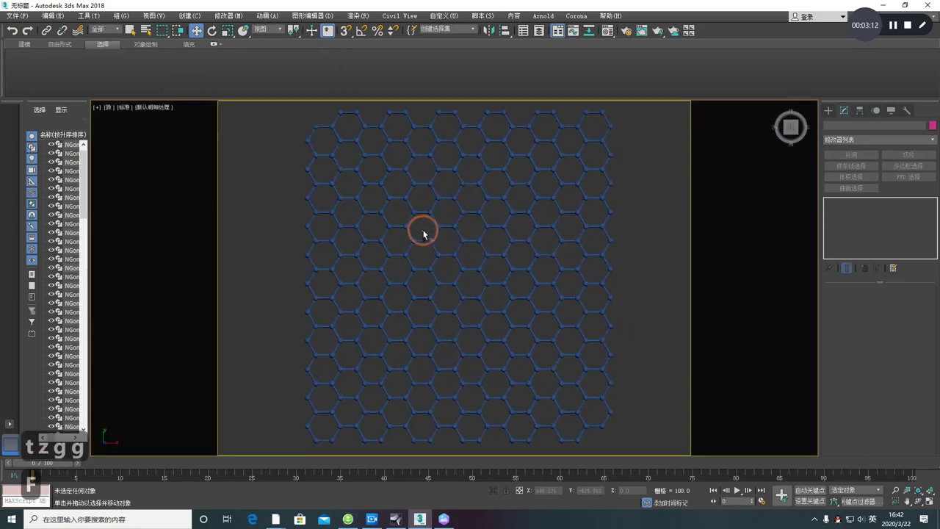
scroll(420, 218, "up", 5)
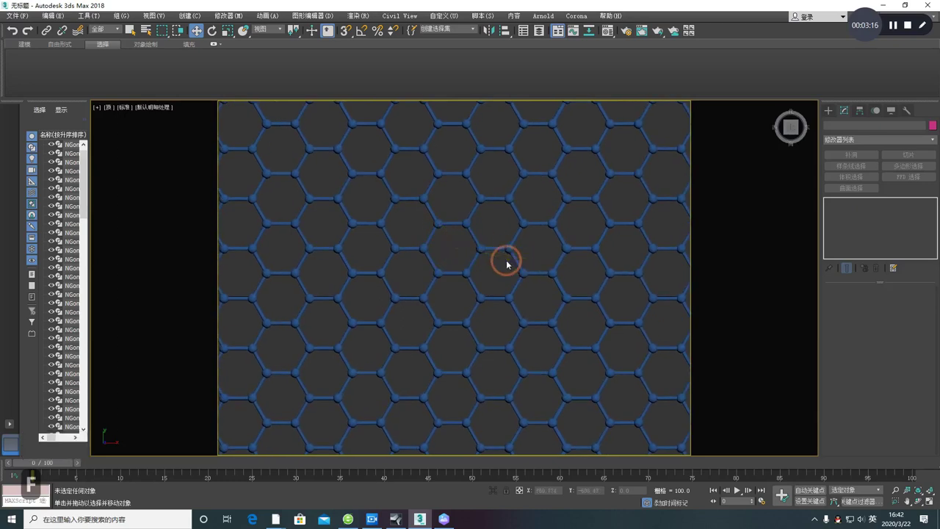
Run a test render of the top view, inspect the image, and close the render window
key("shift+q")
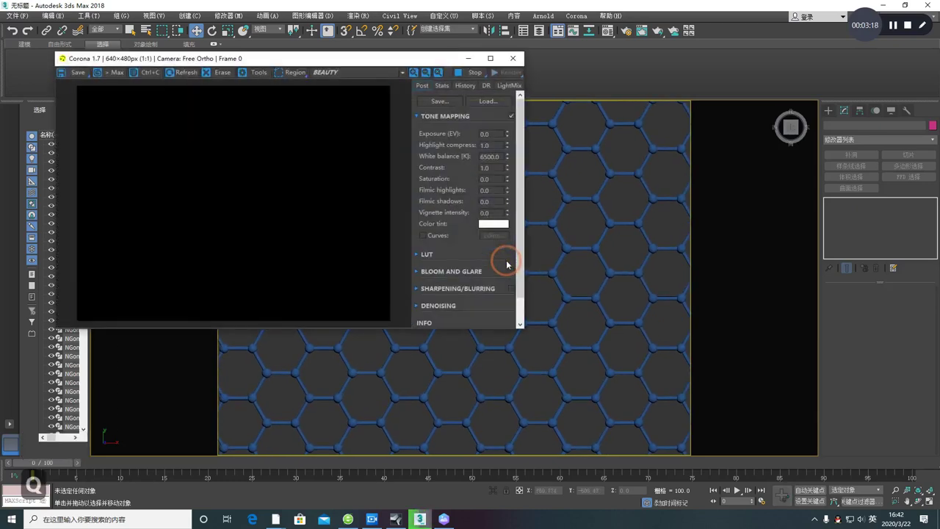
scroll(279, 204, "up", 2)
scroll(279, 204, "down", 4)
scroll(279, 205, "up", 2)
left_click_drag(98, 61, 169, 71)
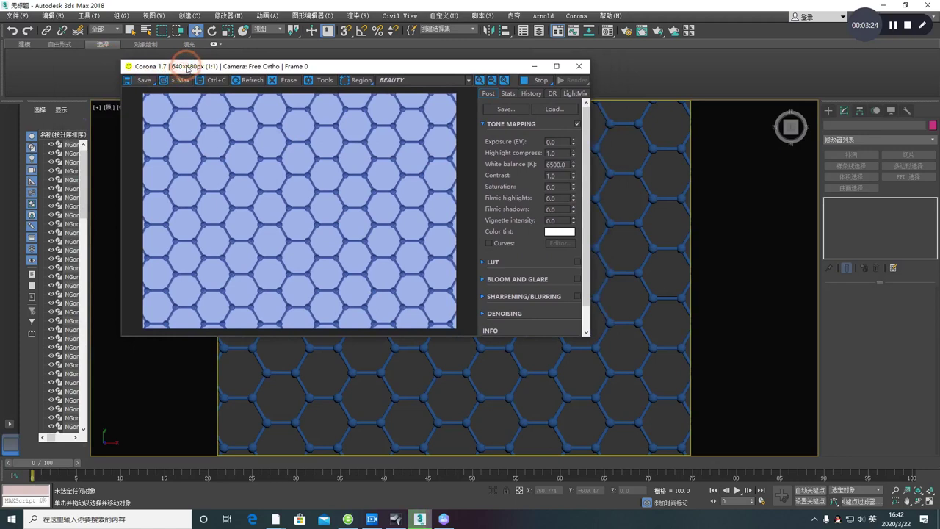
left_click(577, 67)
left_click(325, 243)
left_click(474, 255)
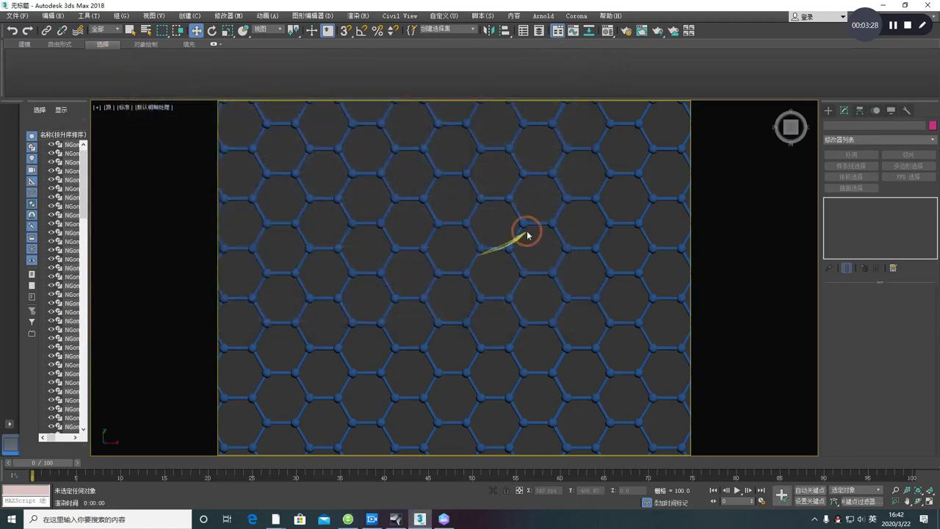
Set the render output width to 1500 pixels with the aspect ratio locked and start rendering
key("F10")
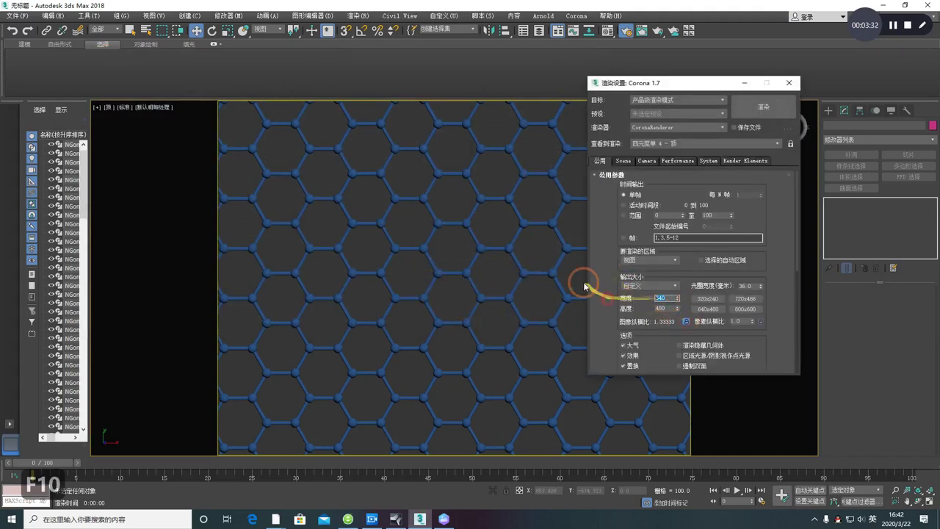
type("1500")
key("Return")
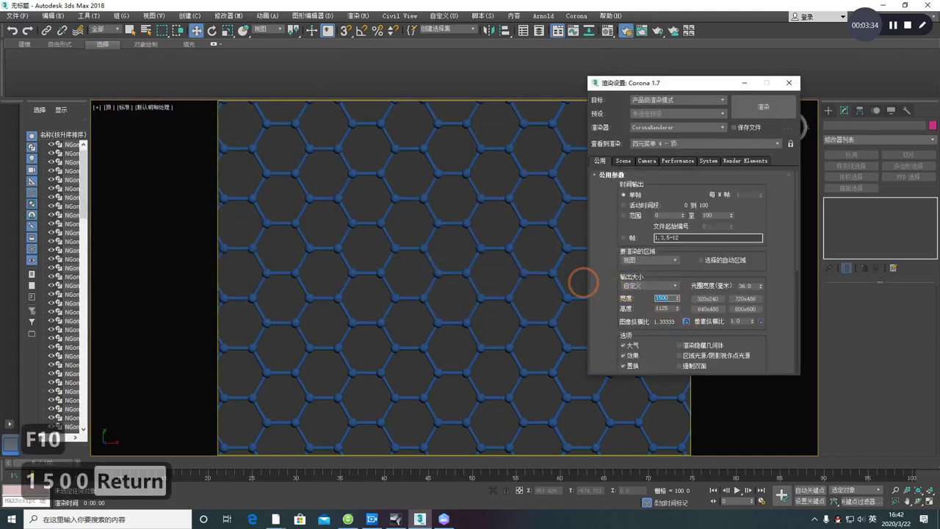
left_click(760, 108)
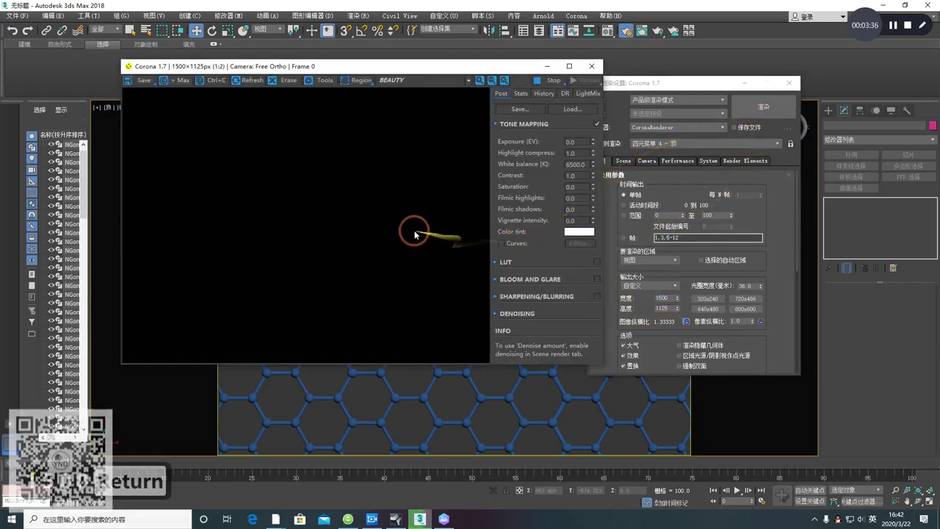
Bring the render progress dialog into reach and cancel the rendering after a few passes
left_click_drag(271, 68, 352, 83)
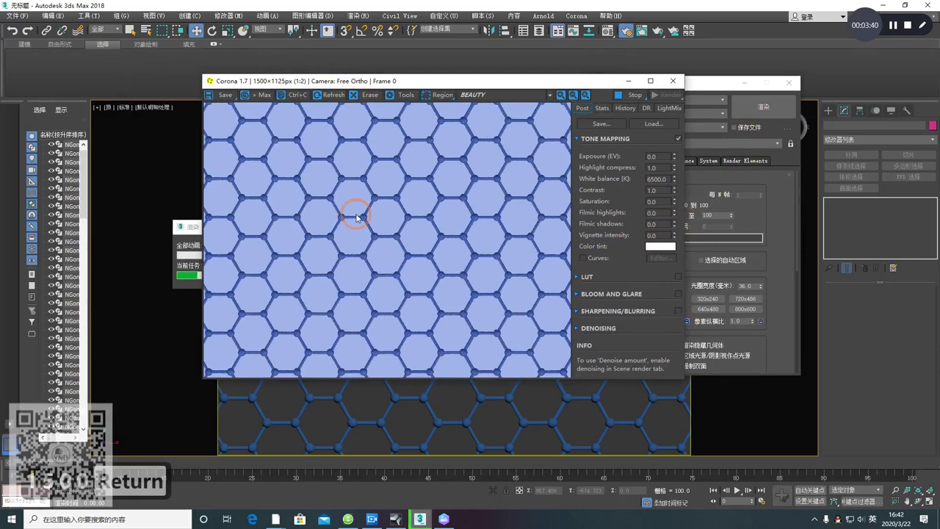
left_click_drag(200, 215, 154, 220)
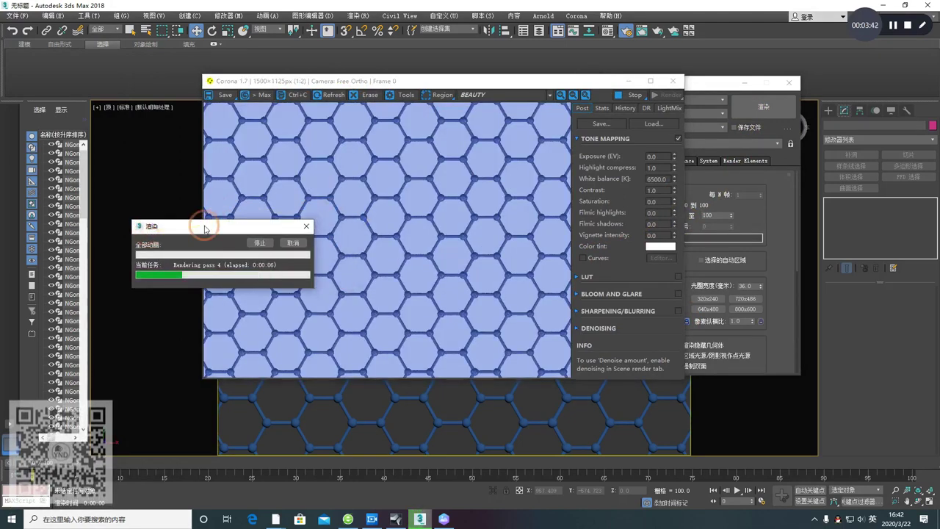
left_click_drag(262, 216, 381, 185)
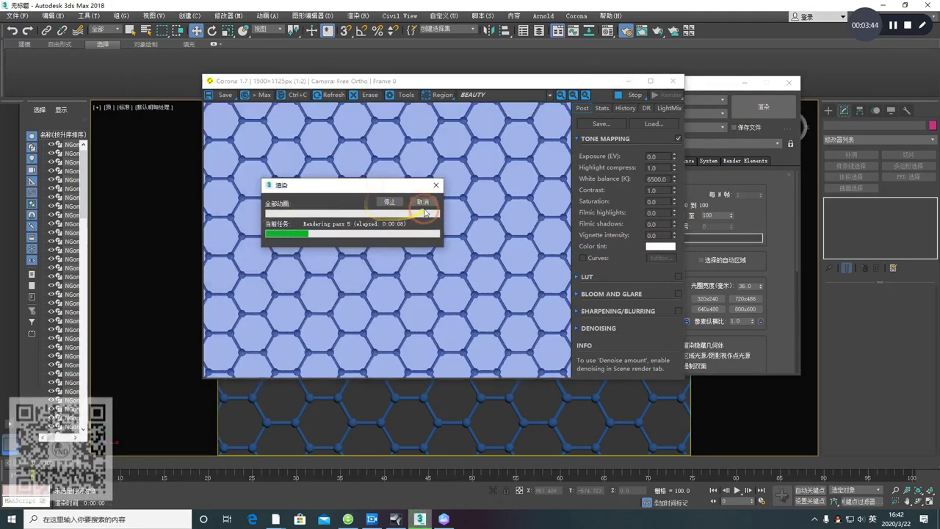
left_click(424, 203)
Start saving the rendered image and browse to the 01-平面石墨烯 folder inside YOUTUBE视频教程 on drive D
left_click_drag(242, 81, 282, 73)
left_click(266, 86)
left_click(357, 146)
left_click(291, 119)
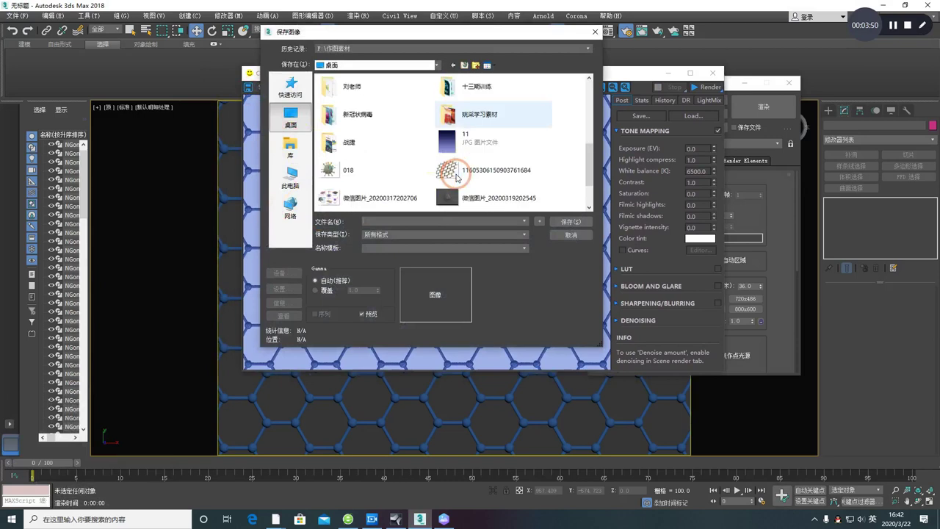
left_click(380, 156)
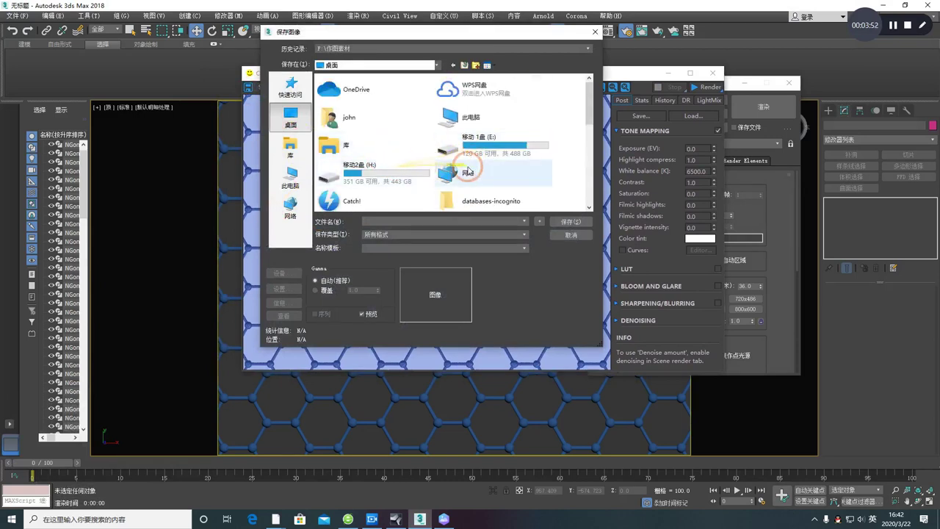
double_click(456, 117)
scroll(404, 144, "down", 3)
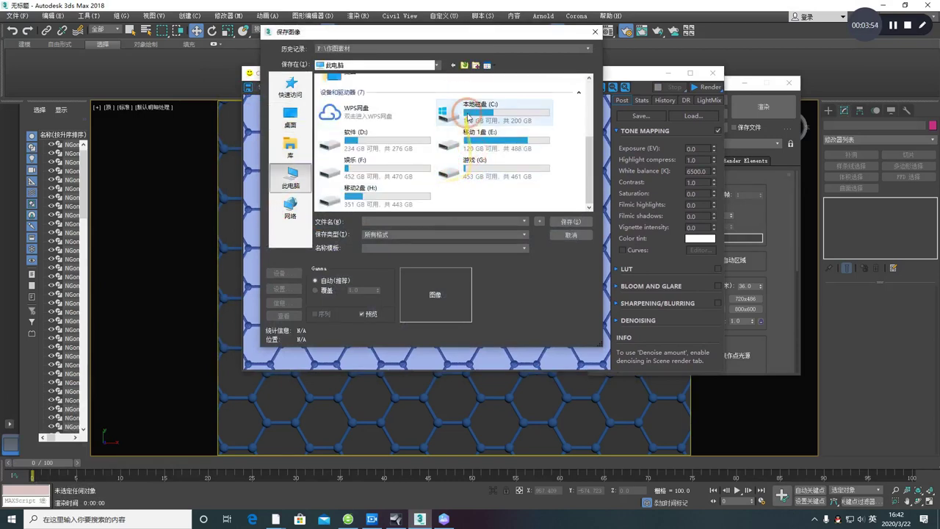
double_click(400, 137)
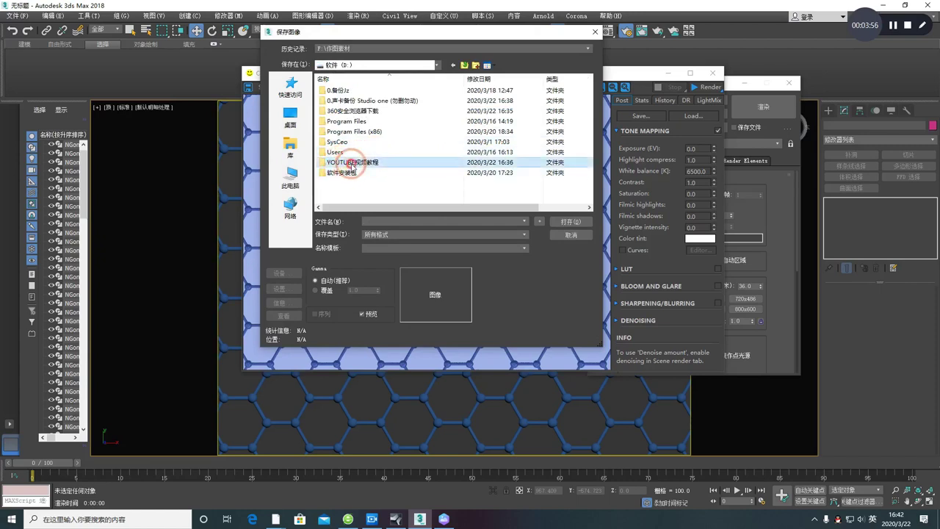
double_click(347, 163)
left_click(351, 93)
double_click(352, 92)
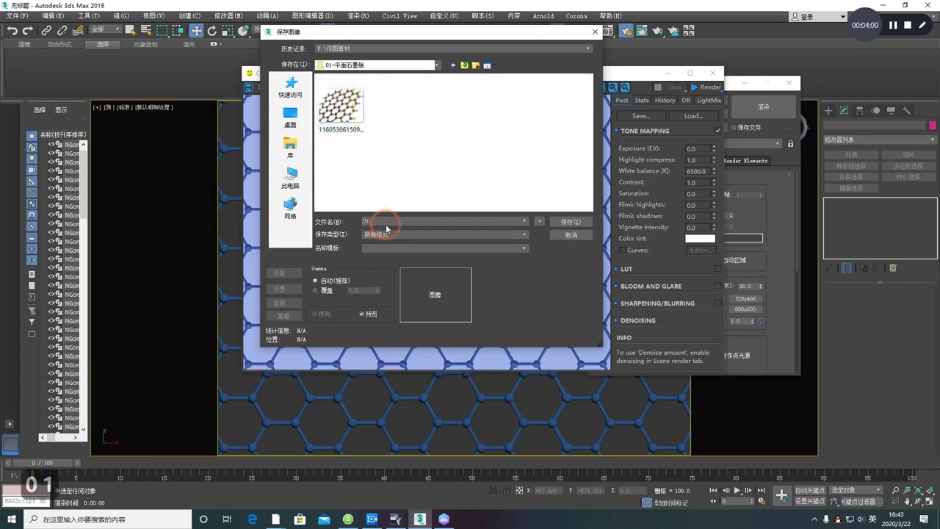
Save the render as 01 in PNG format, RGB 48-bit with alpha channel, and close the render and render settings windows
left_click(387, 235)
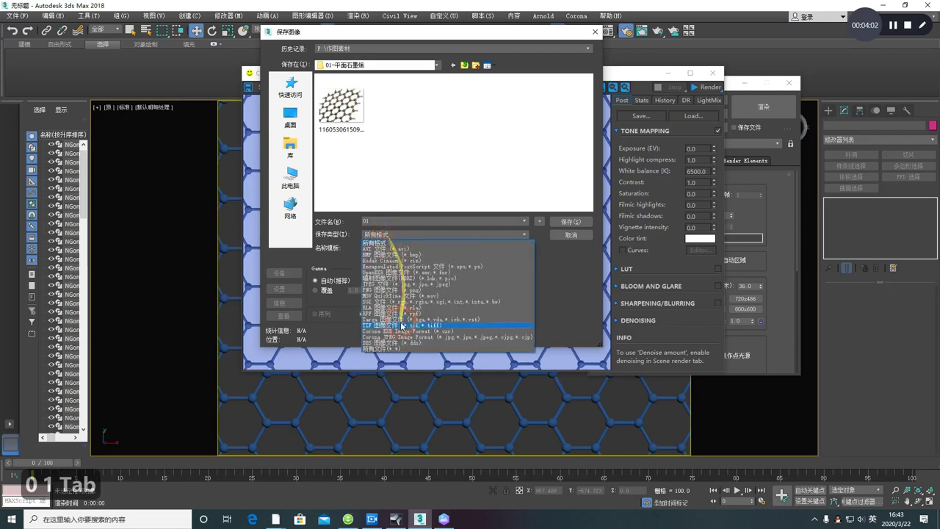
left_click(412, 291)
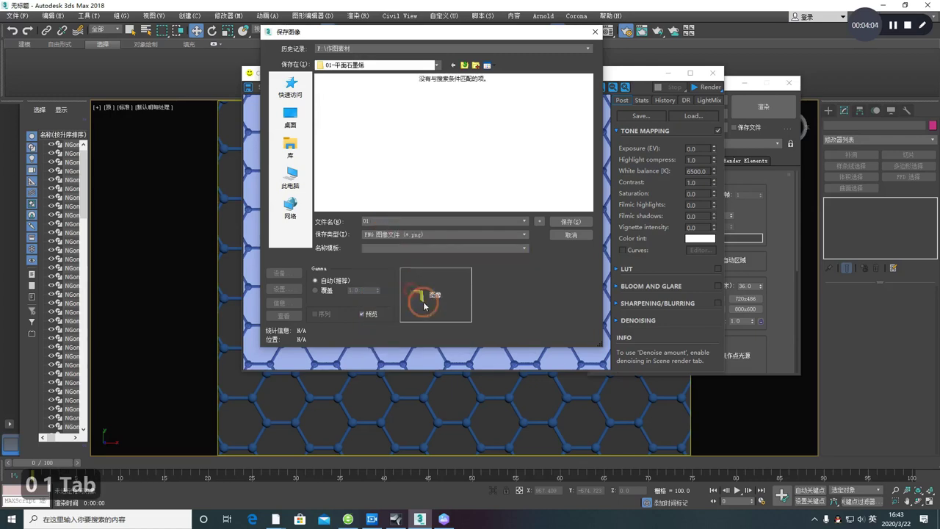
left_click(568, 223)
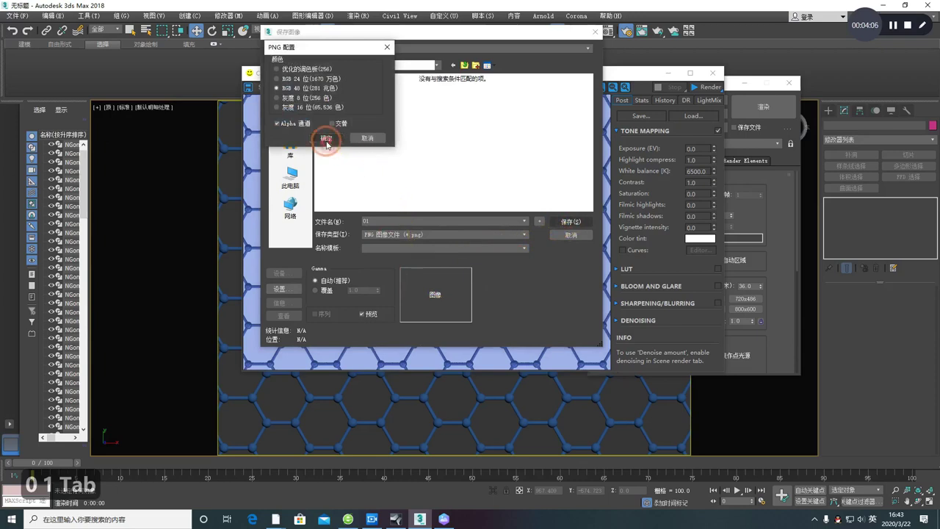
left_click(326, 139)
left_click(712, 73)
left_click(790, 85)
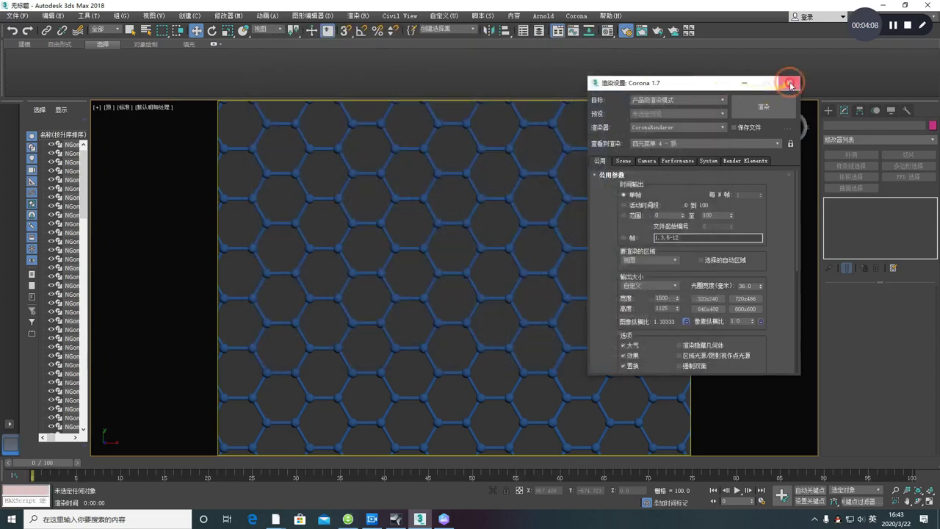
Launch Adobe Photoshop CC 2018 and open 01.png from D:\YOUTUBE视频教程\01-平面石墨烯
left_click(12, 519)
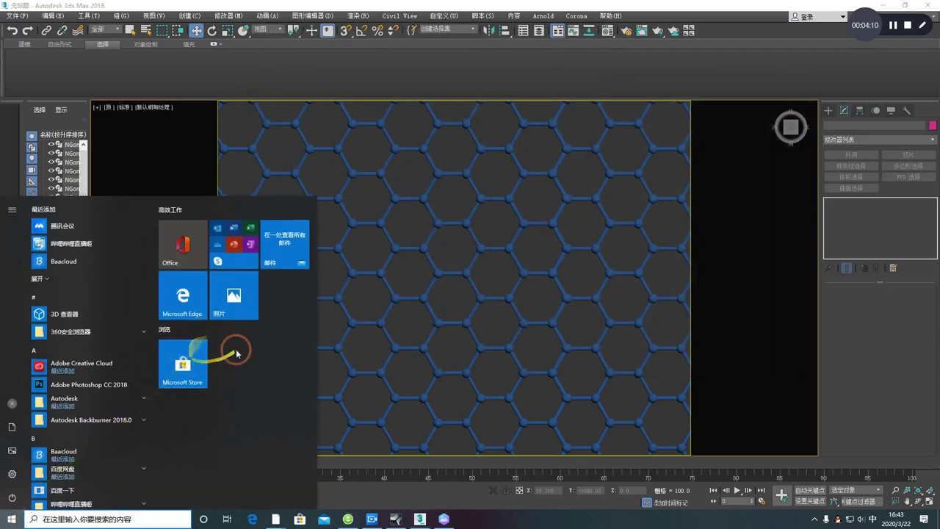
left_click(88, 385)
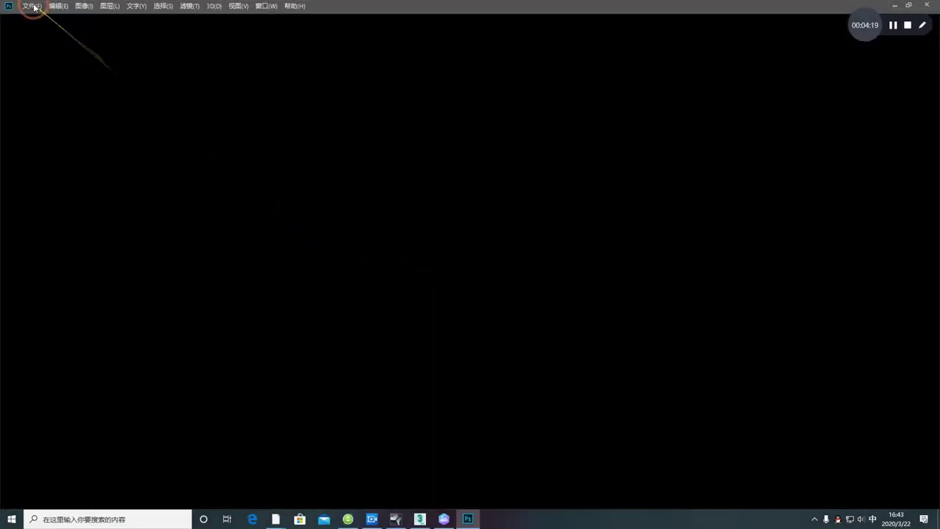
left_click(32, 6)
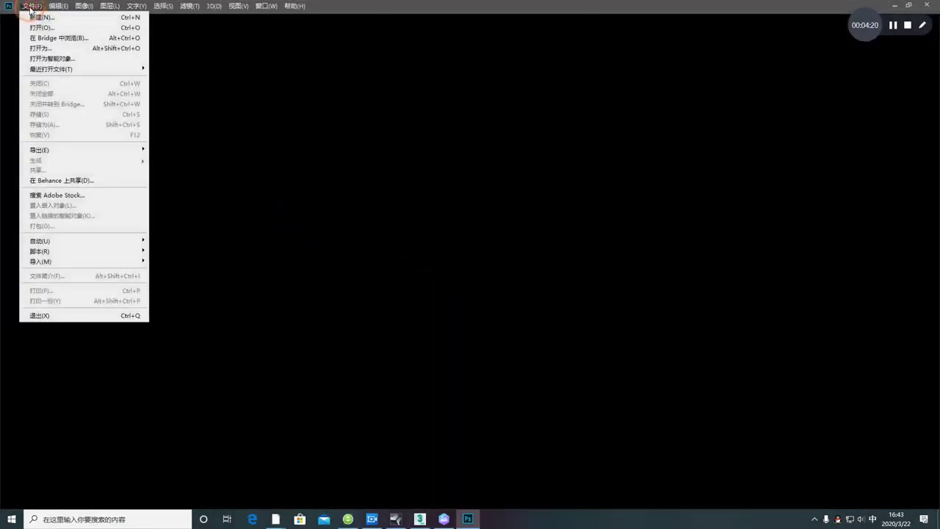
left_click(31, 27)
left_click(33, 7)
left_click(40, 27)
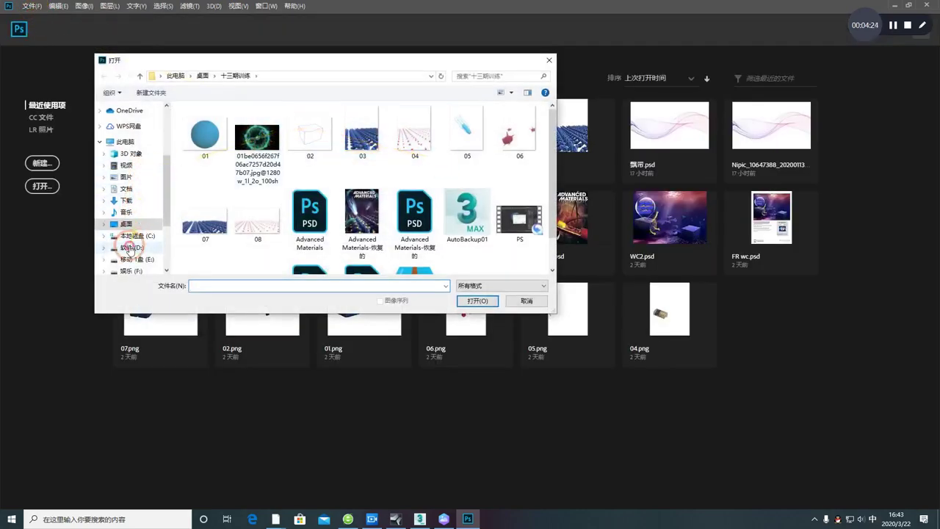
left_click(130, 248)
double_click(249, 204)
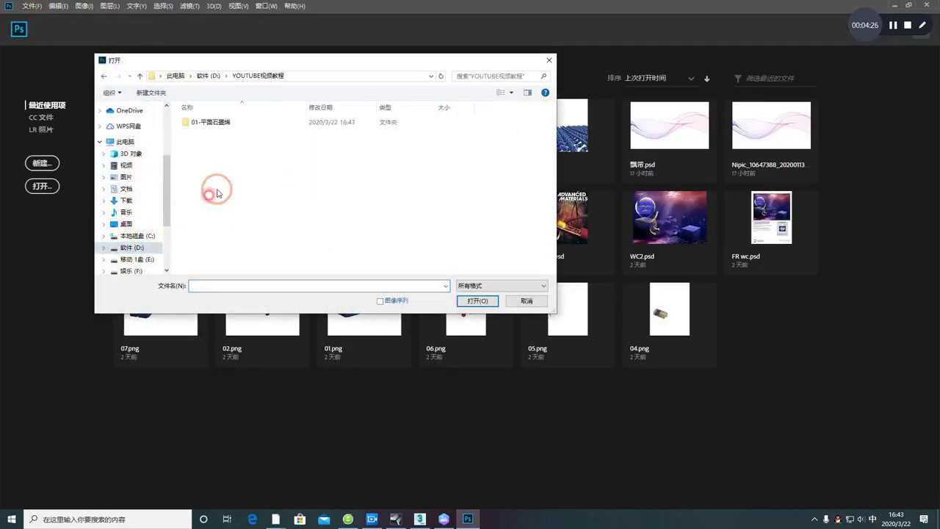
double_click(218, 124)
double_click(246, 134)
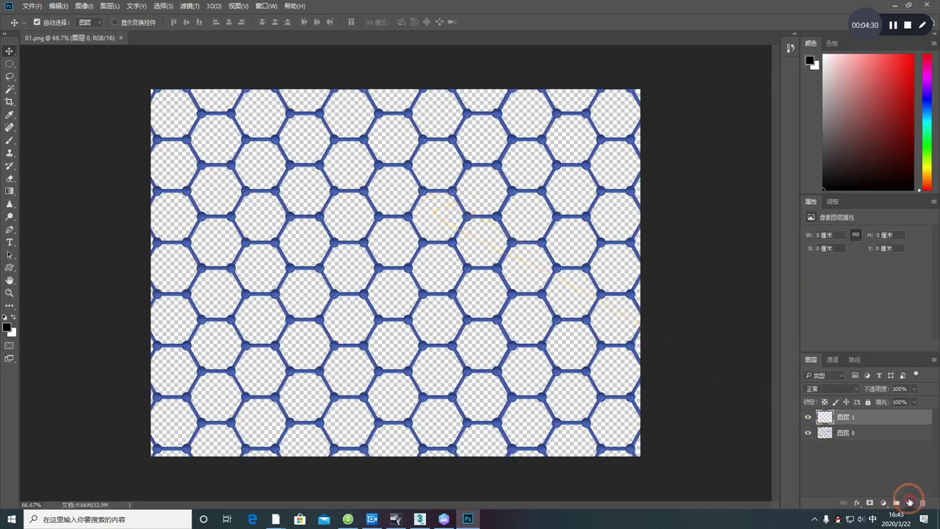
Place the new blank layer 图层 1 beneath the graphene layer and fill it with black
left_click_drag(862, 420, 869, 441)
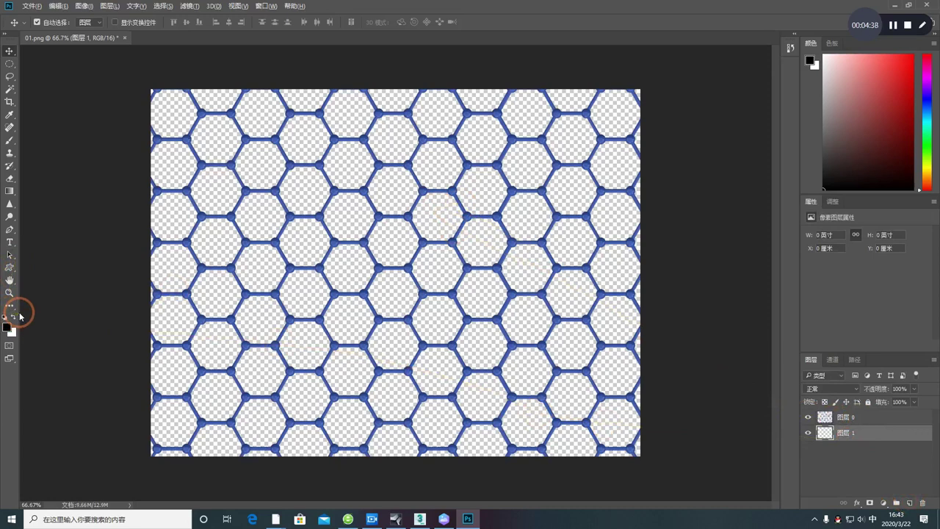
key("alt+Delete")
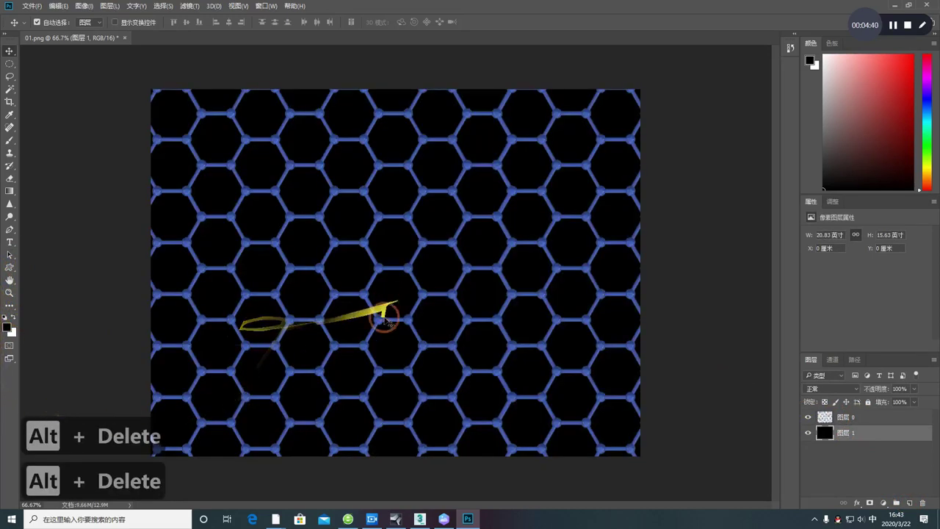
Apply Brightness/Contrast to the graphene layer with brightness 109 and contrast about 61, and return to the Move tool
left_click(843, 417)
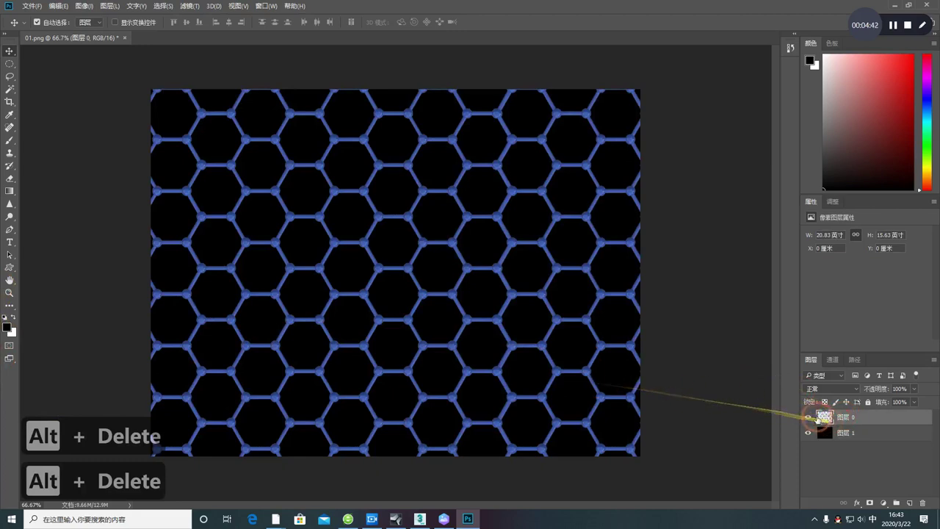
left_click(83, 5)
mouse_move(92, 31)
left_click(220, 30)
left_click_drag(711, 181, 747, 185)
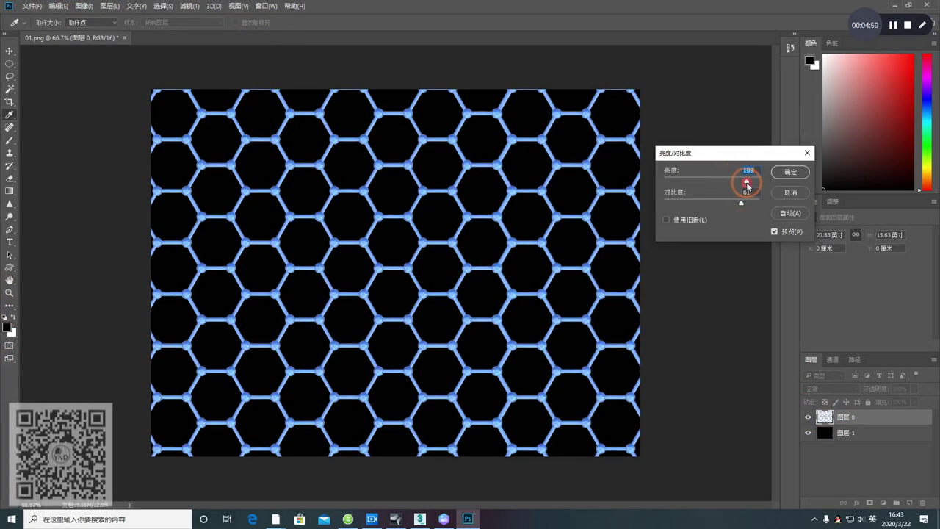
left_click(790, 171)
key("v")
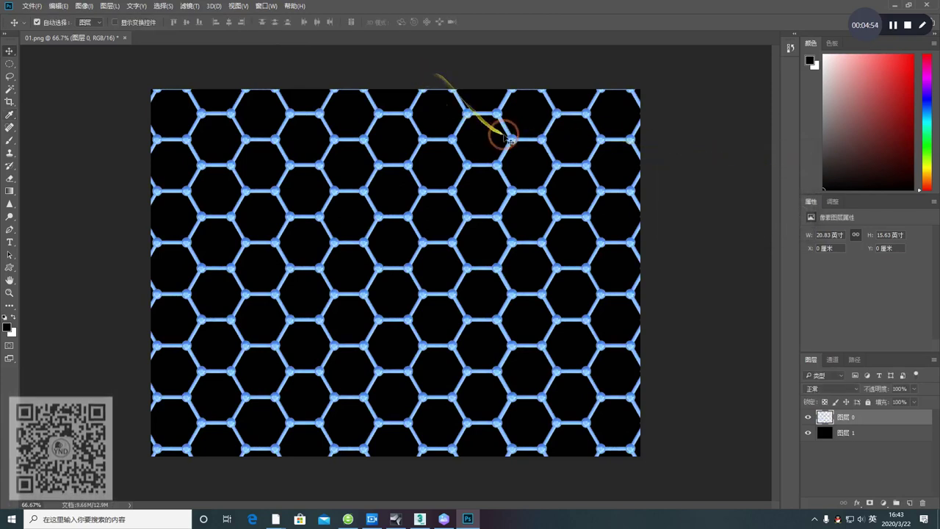